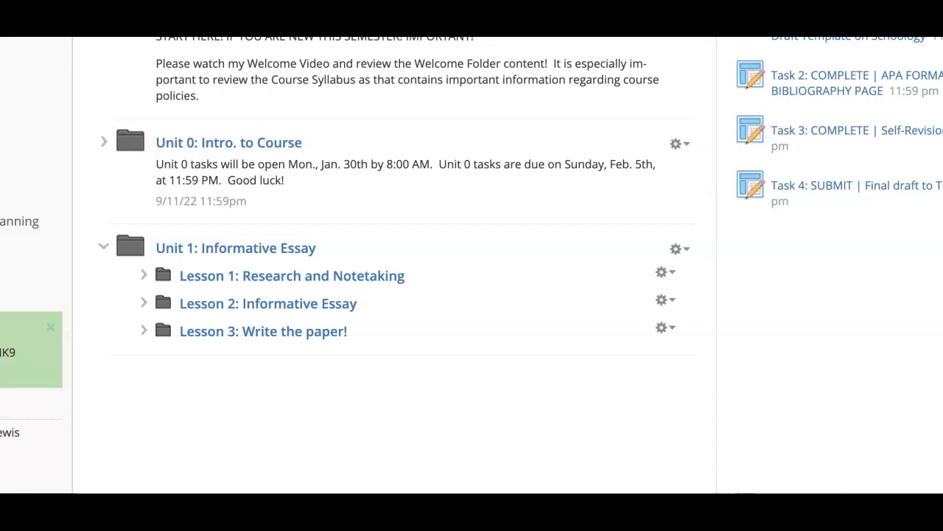
Step: Open the Notetaking Template task in Unit 1, Lesson 1, and follow the Use Mybib link under Source #1
left_click(145, 277)
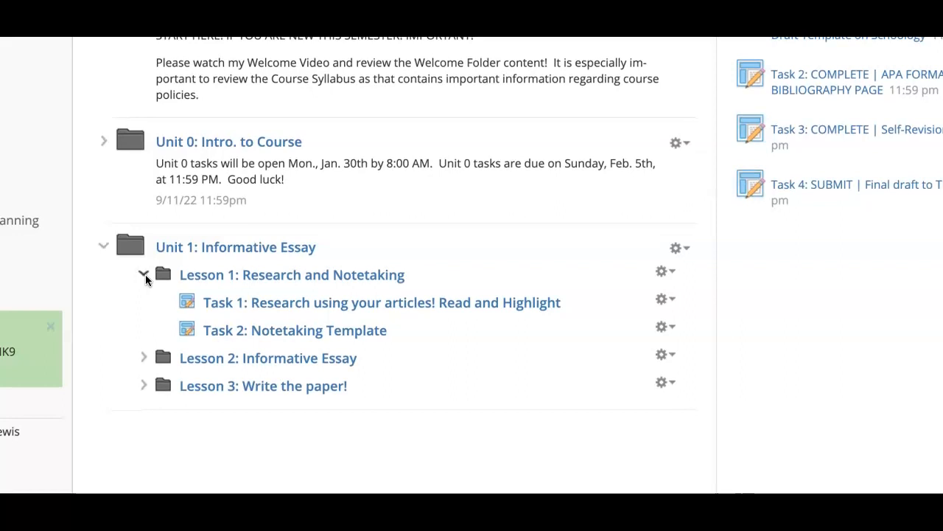
left_click(221, 334)
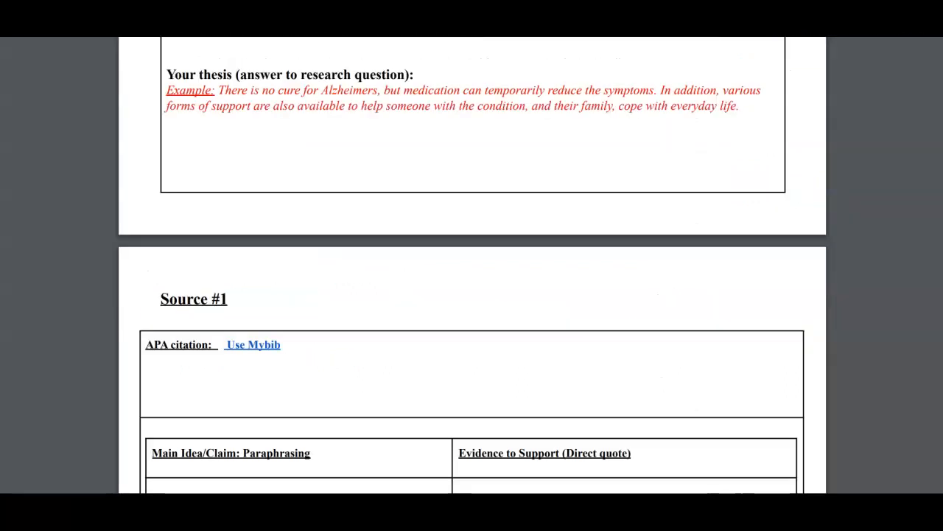
scroll(598, 156, "down", 5)
left_click(177, 193)
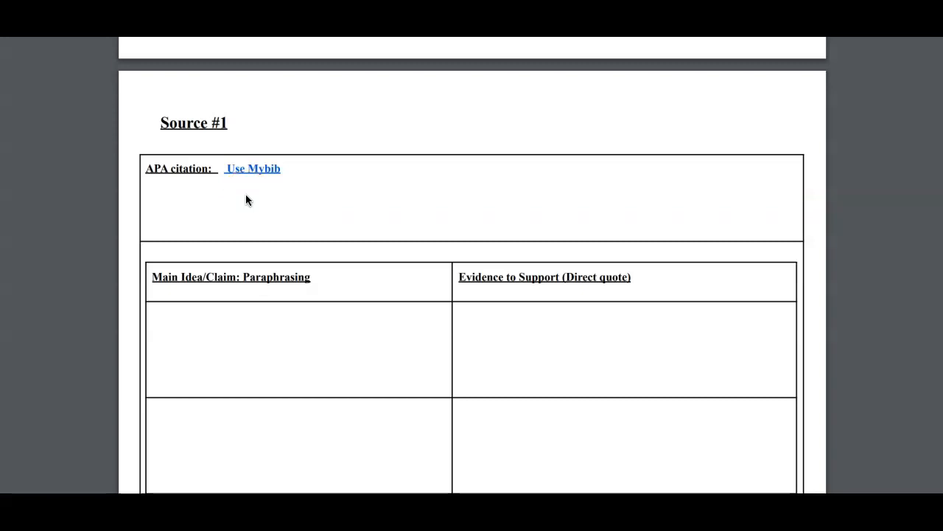
left_click(253, 171)
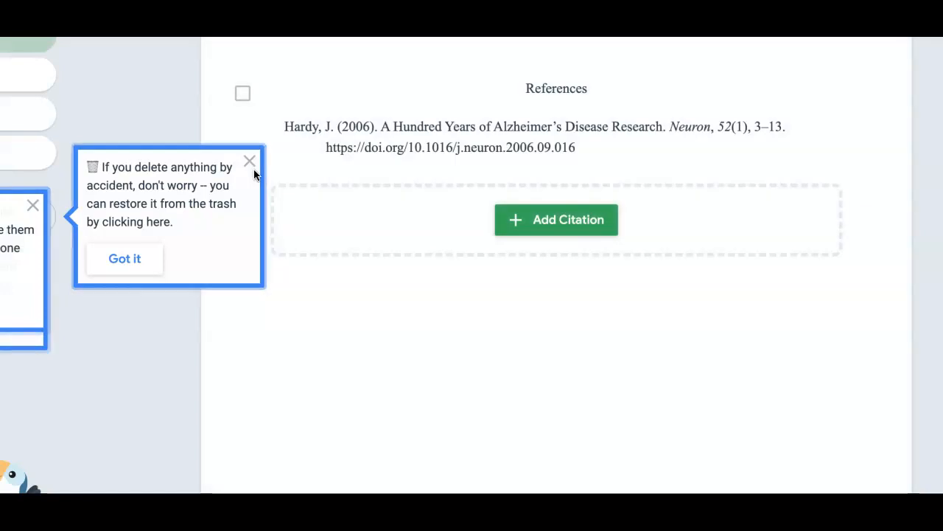
left_click(516, 219)
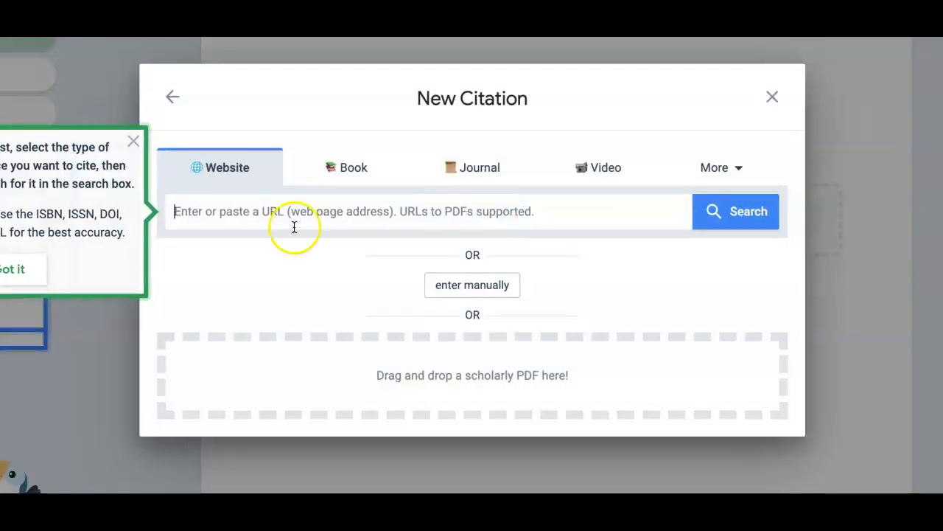
left_click(242, 210)
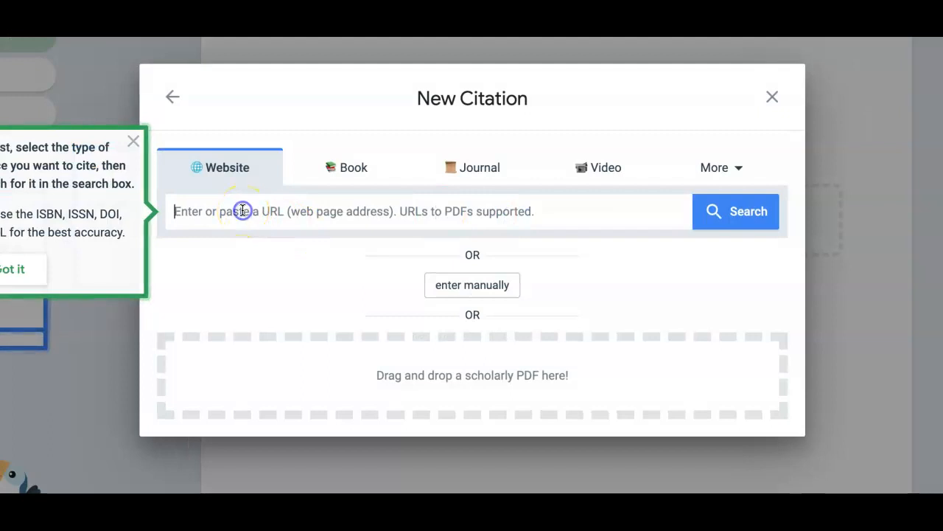
key("ctrl+v")
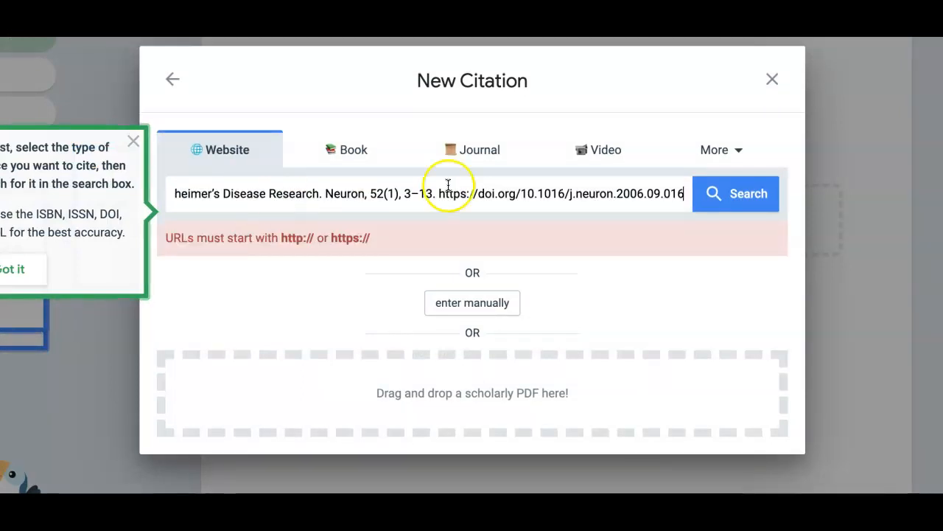
left_click(771, 81)
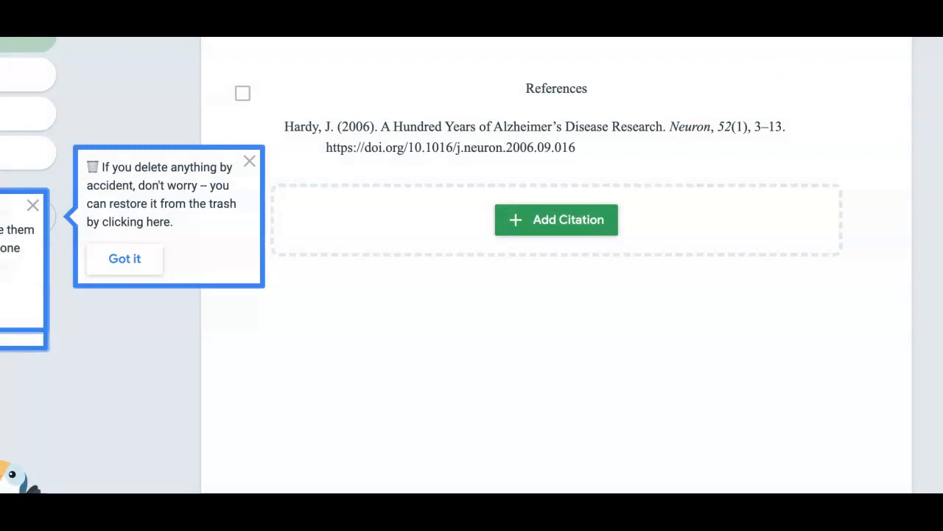
Step: Search the web in a new tab for "autism research on ABA therapy"
key("ctrl+t")
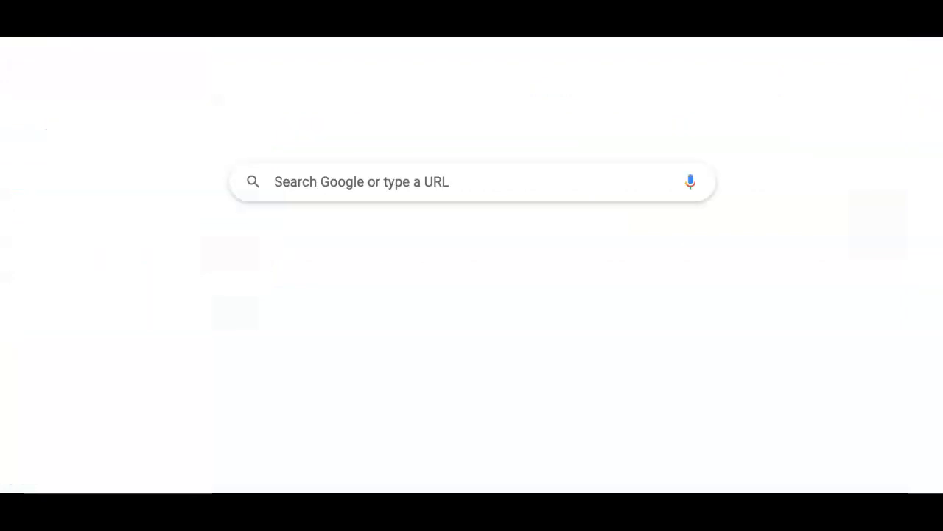
type("autism r")
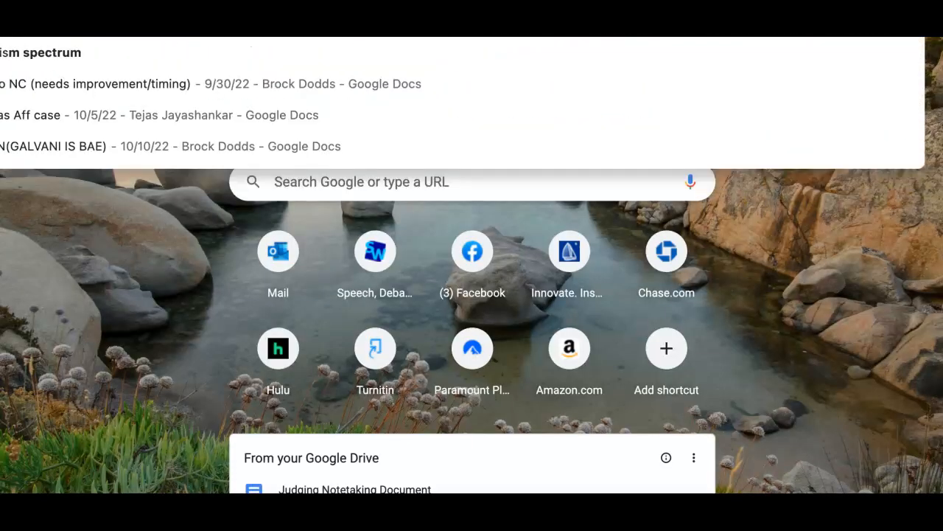
type("e")
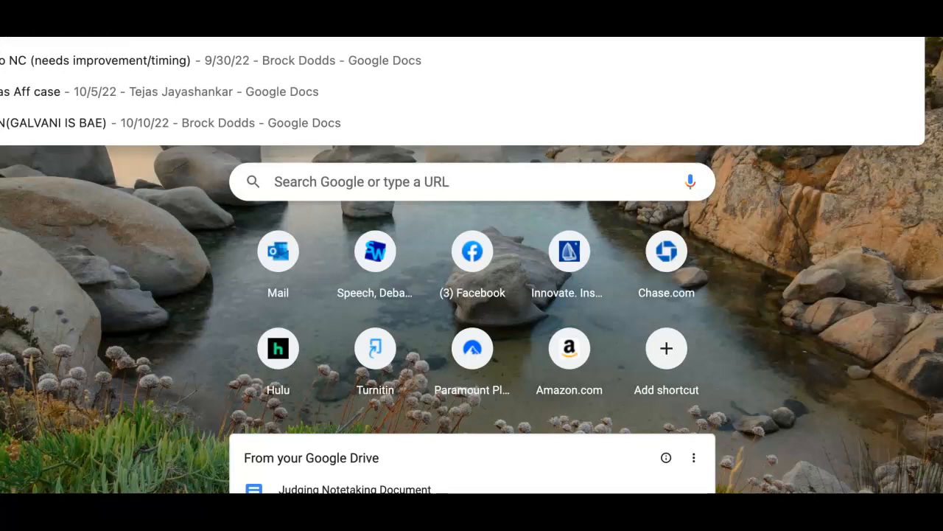
type("search")
key("Return")
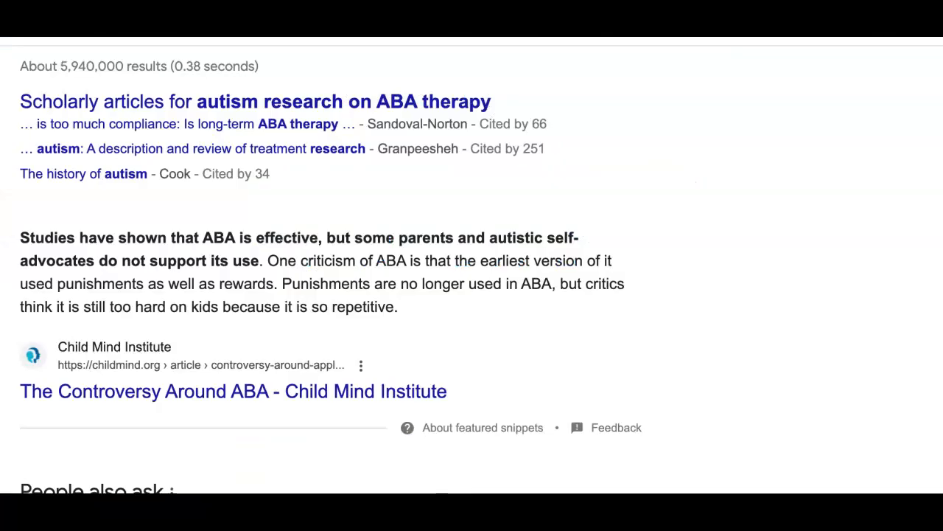
Step: Open the scholarly articles for the search and view the "Applied behavior analytic interventions for children with autism" PDF
left_click(315, 105)
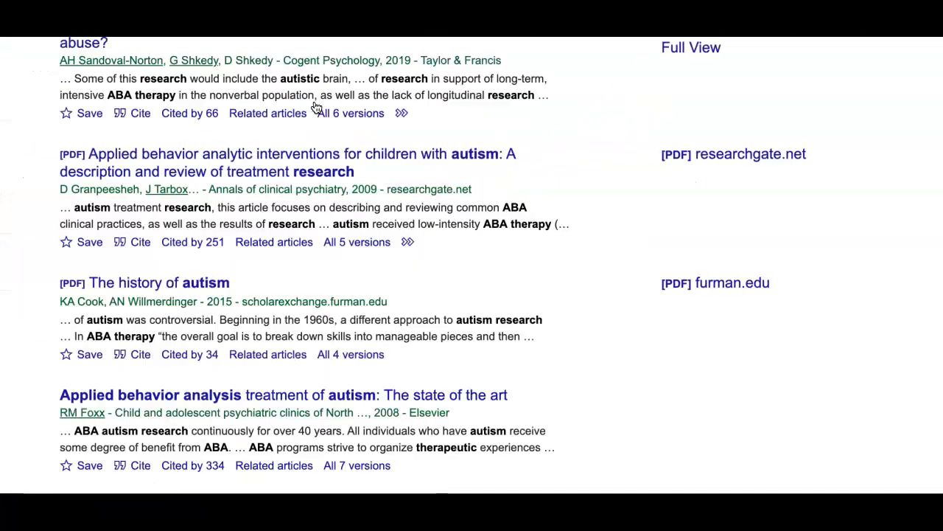
left_click(288, 157)
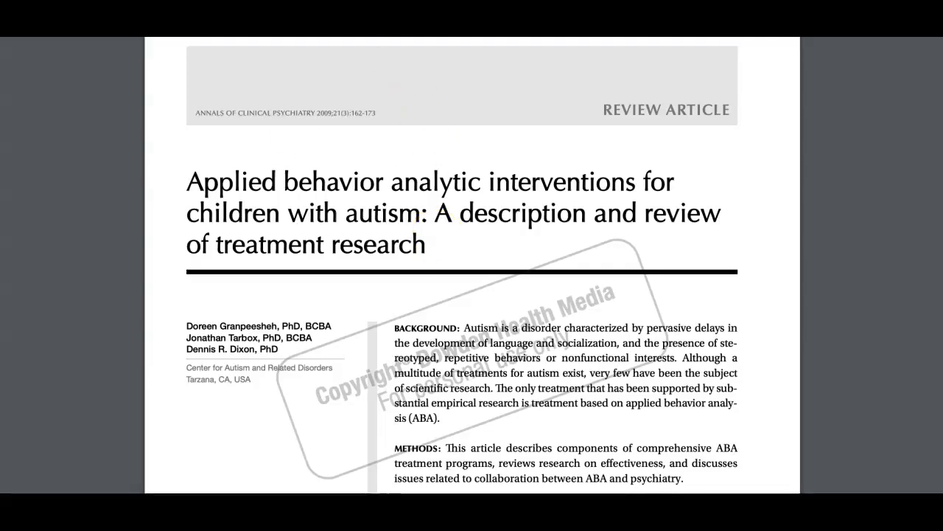
scroll(472, 265, "up", 1)
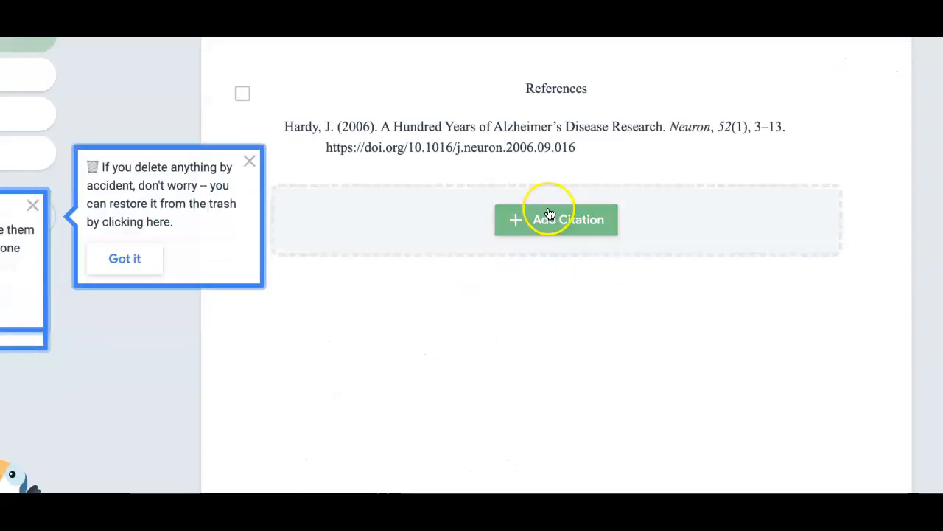
Step: Try to look up the ResearchGate article's URL in a new citation, first as a website and again as a journal
left_click(552, 224)
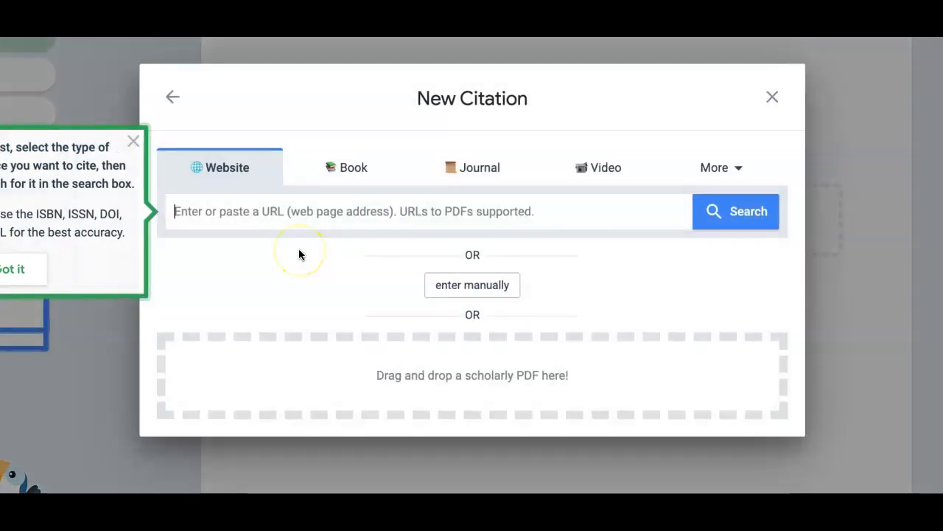
key("ctrl+v")
left_click(711, 217)
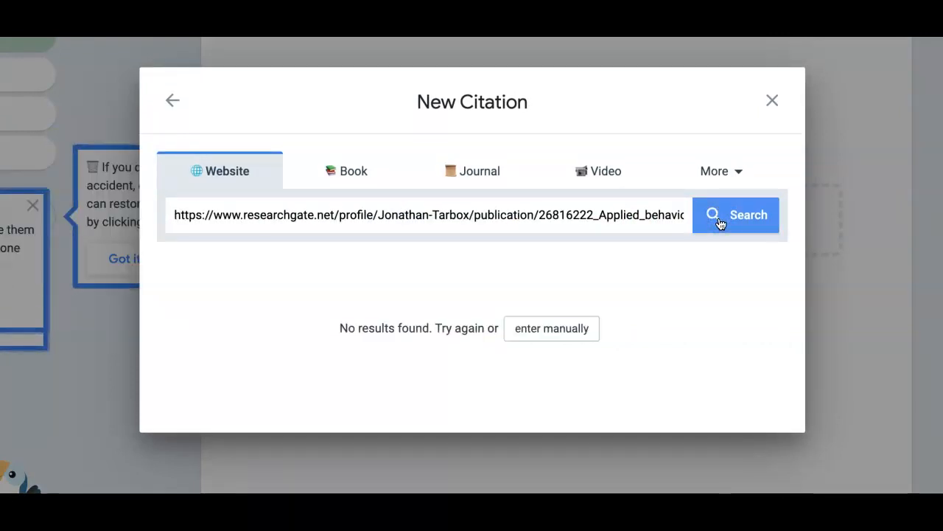
left_click(457, 174)
left_click(735, 213)
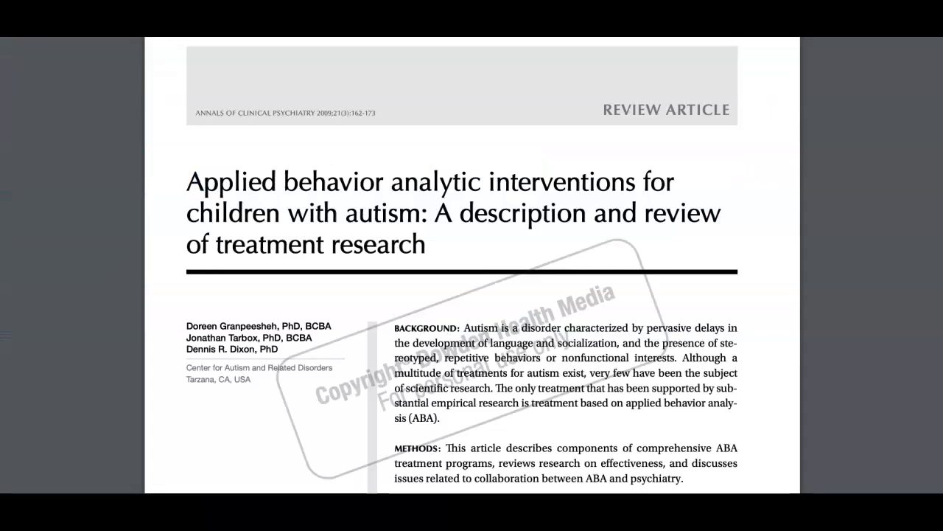
Step: Return to the scholarly results and open "Applied behavior analysis treatment of autism: The state of the art"
scroll(550, 234, "down", 4)
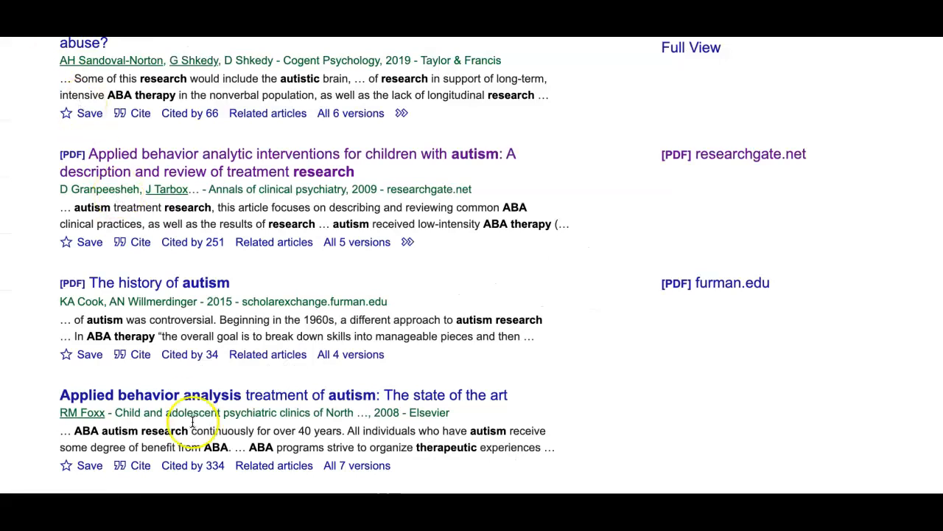
left_click(174, 399)
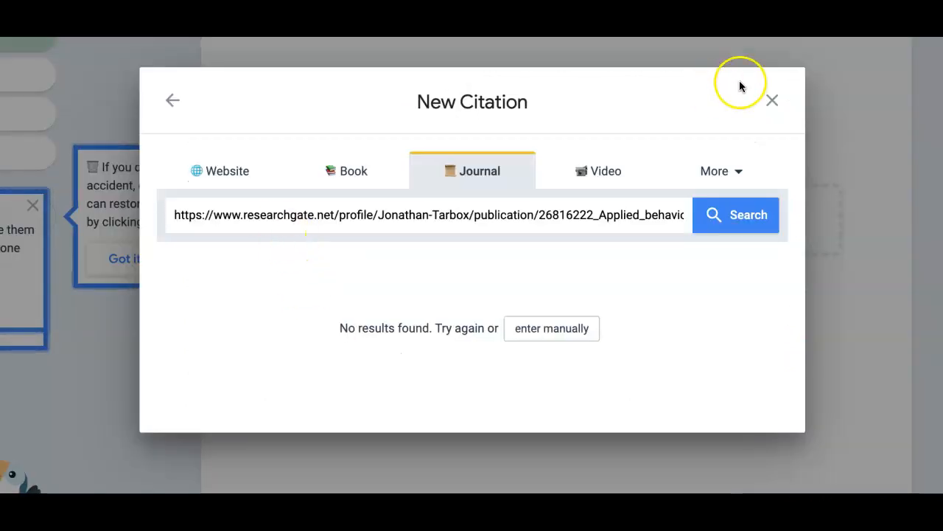
left_click(772, 98)
left_click(528, 227)
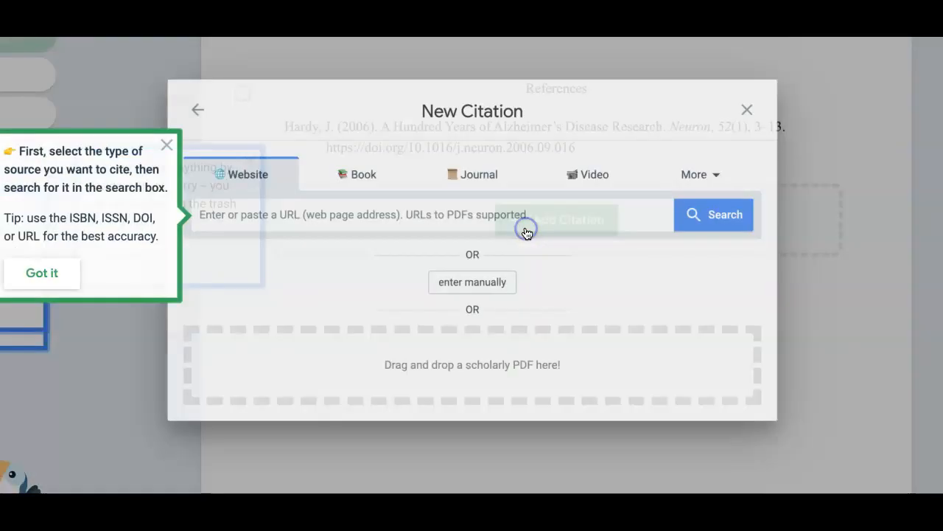
key("ctrl+v")
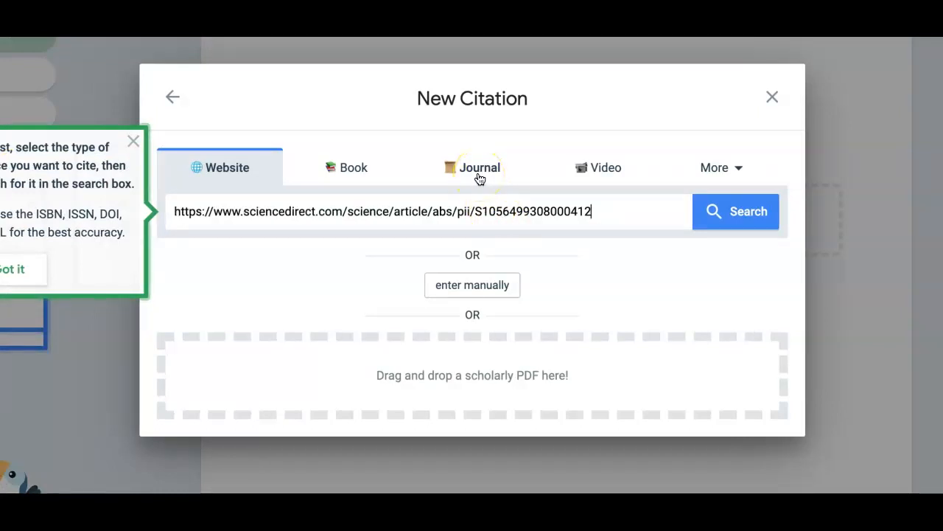
left_click(744, 211)
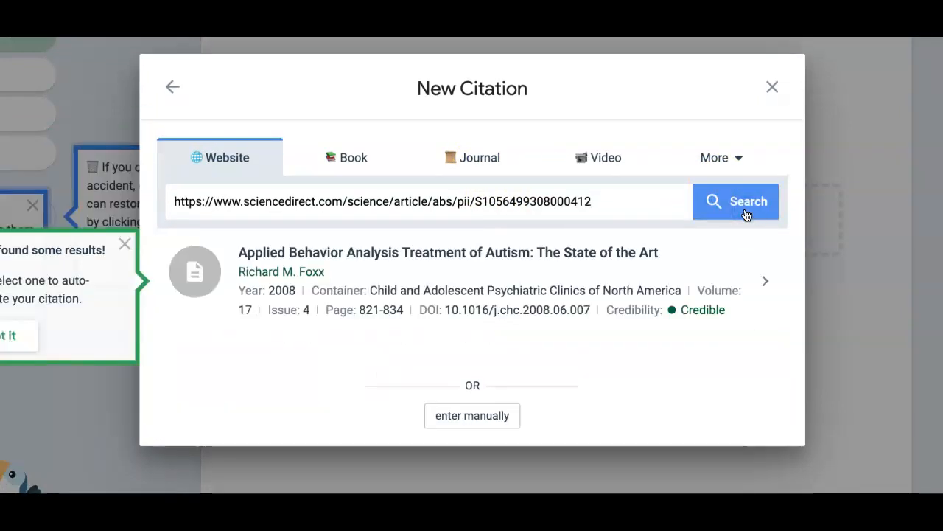
left_click(593, 282)
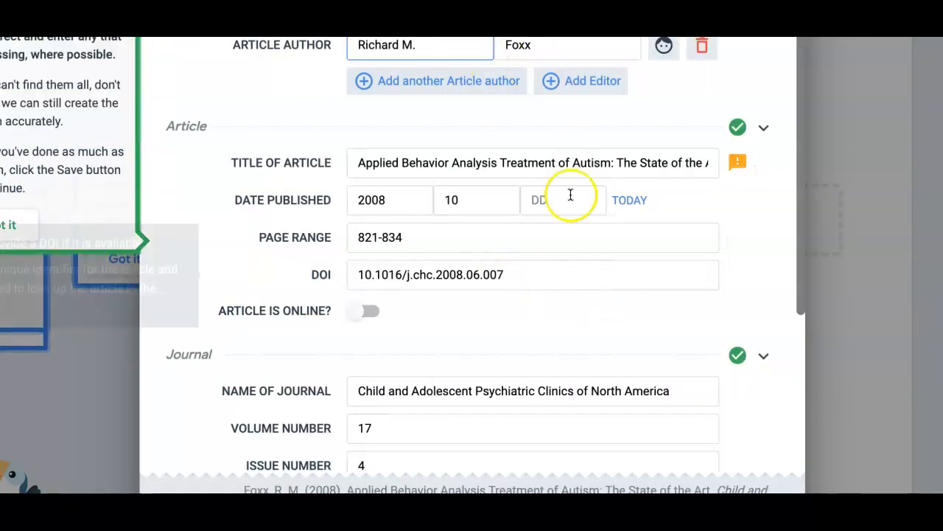
scroll(554, 214, "down", 3)
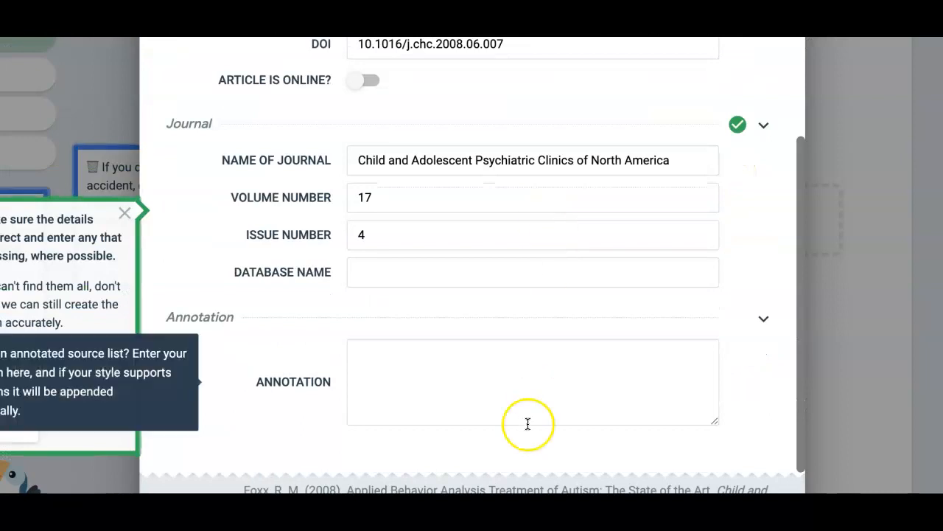
left_click(752, 516)
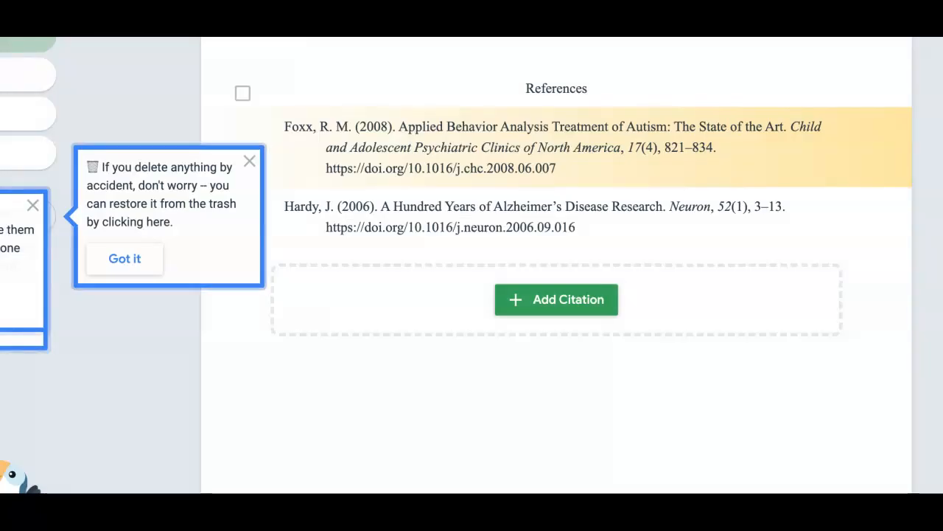
Step: Copy the bibliography entry for "Applied Behavior Analysis Treatment of Autism: The State of the Art"
mouse_move(647, 219)
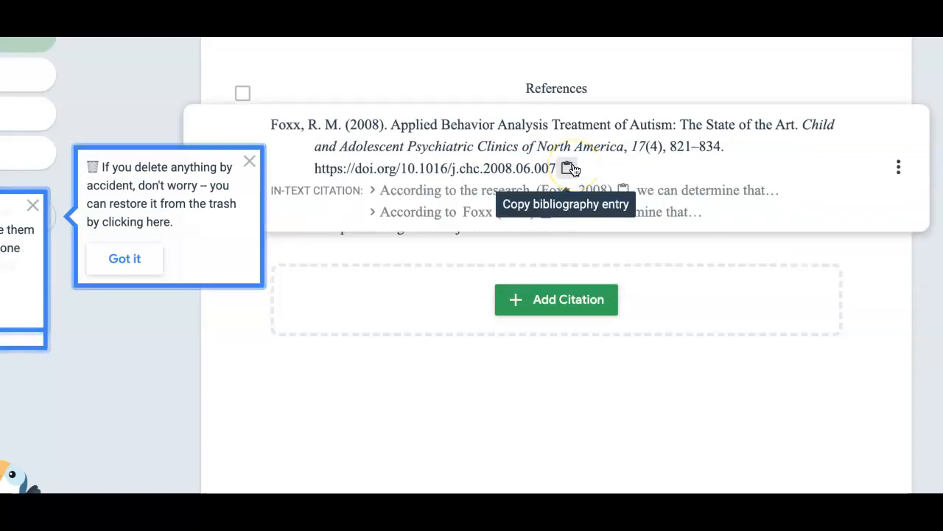
left_click(570, 169)
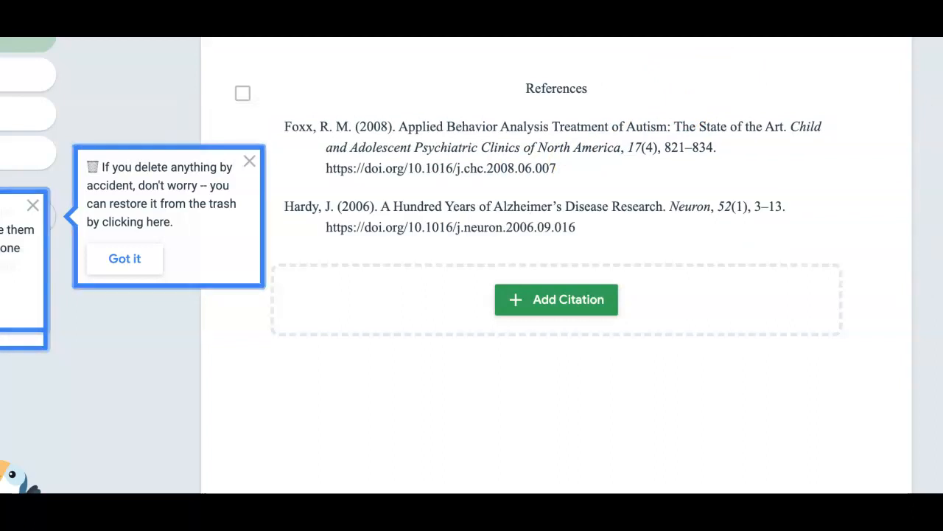
scroll(557, 221, "down", 3)
scroll(557, 221, "up", 3)
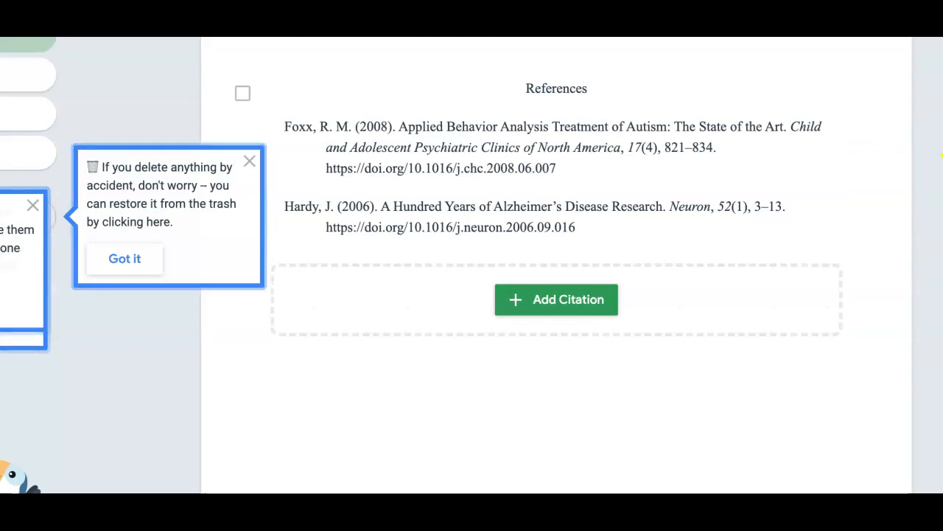
Step: Check the citation style choices for the reference list and close the style chooser
scroll(556, 265, "down", 1)
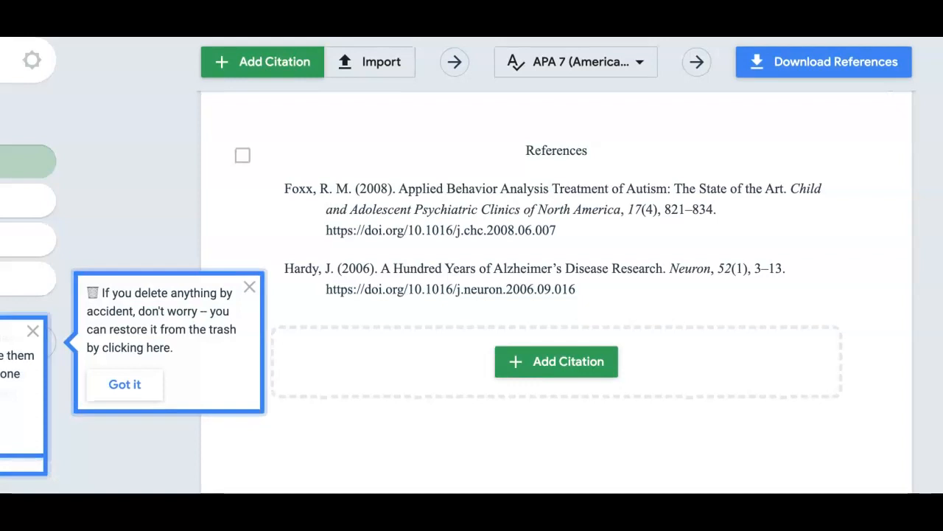
left_click(632, 62)
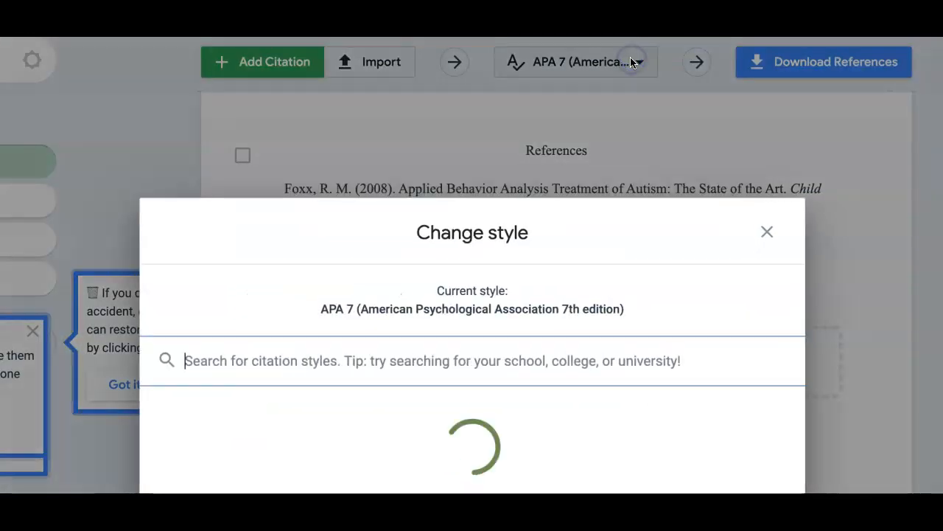
left_click(526, 342)
left_click(767, 71)
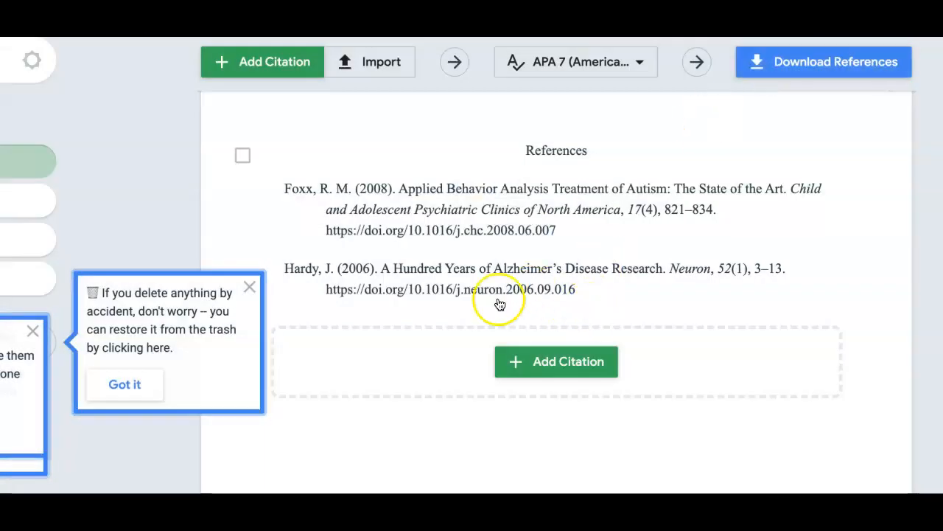
Step: Examine the in-text citation forms of the 2008 Applied Behavior Analysis reference and open that entry's details
mouse_move(473, 285)
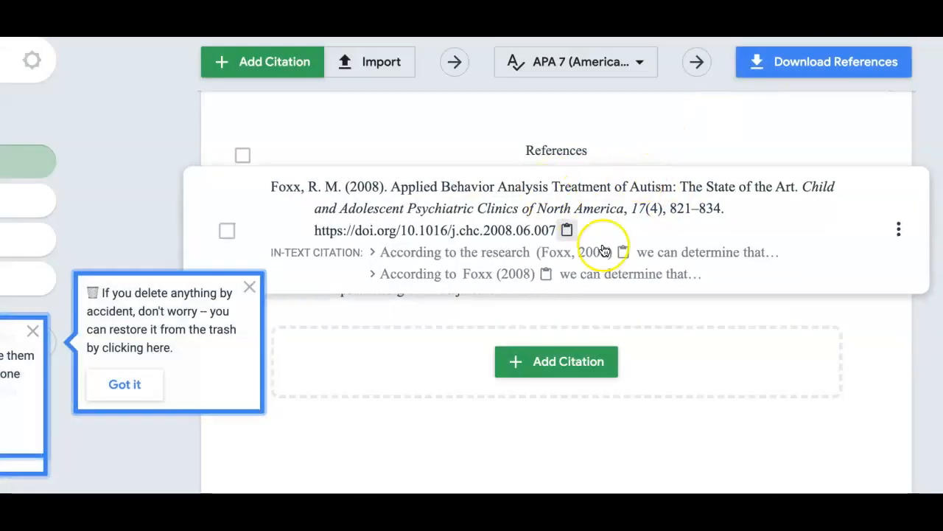
mouse_move(633, 189)
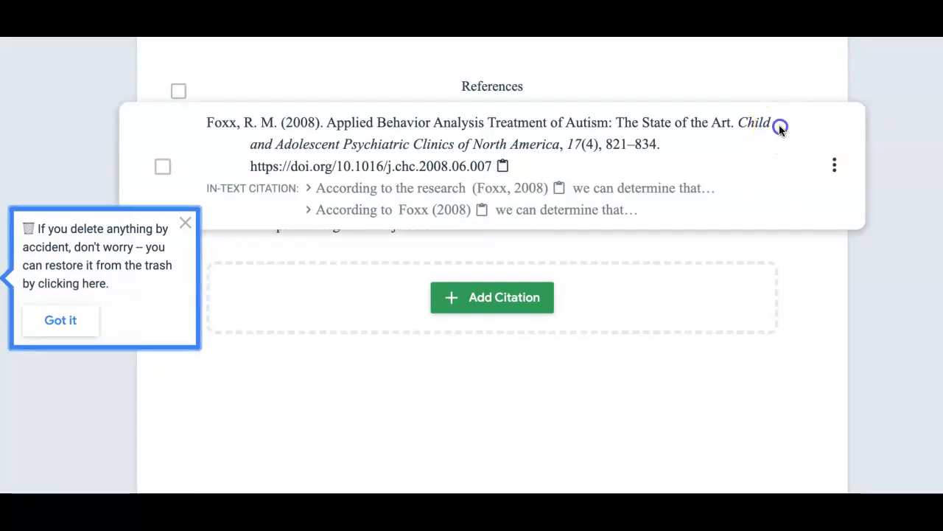
left_click(779, 124)
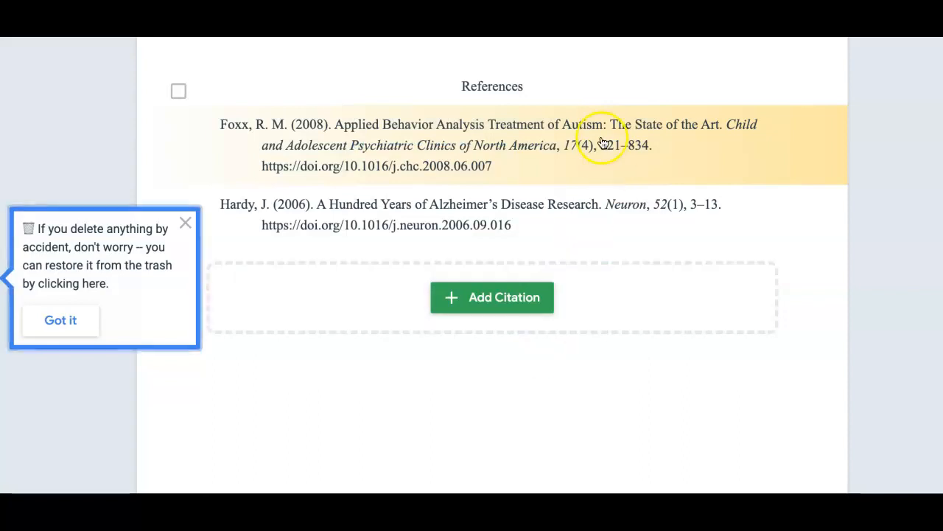
Step: Copy the bibliography entry of the 2008 Applied Behavior Analysis reference from the MyBib reference list
mouse_move(590, 116)
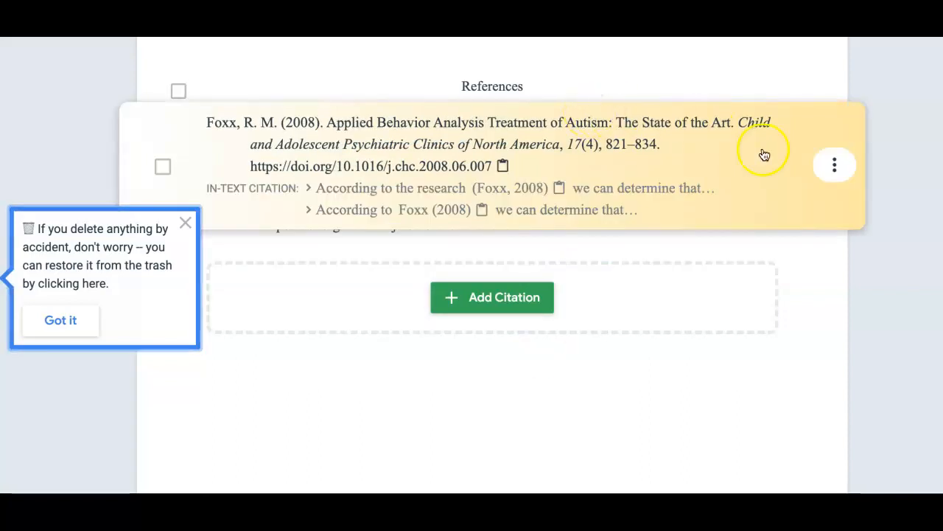
left_click(824, 171)
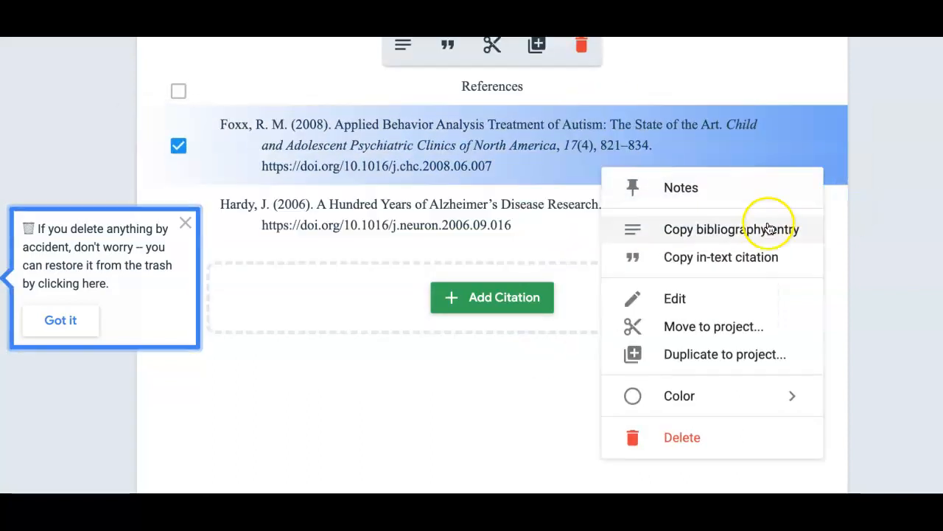
left_click(765, 230)
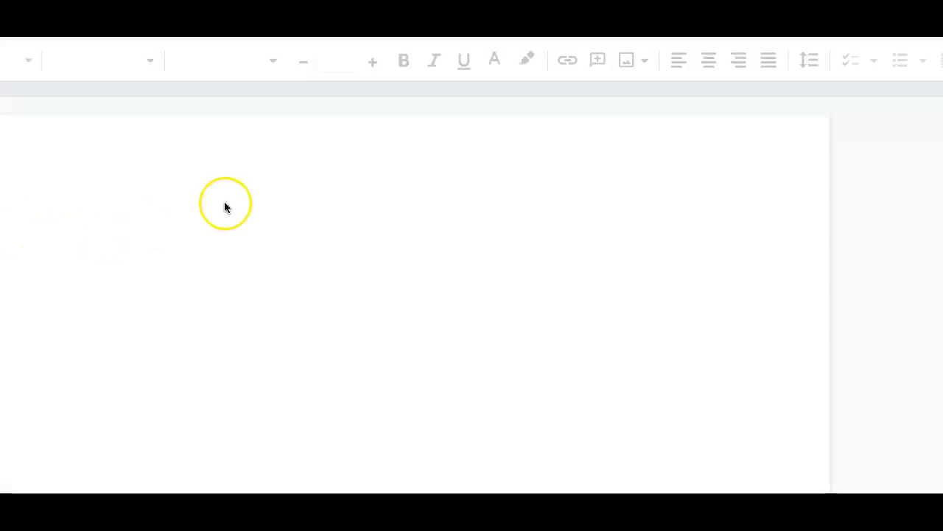
Step: Switch to the Google Docs document, enter the centered heading "Bibliography Page", and start a new line below it
left_click(283, 196)
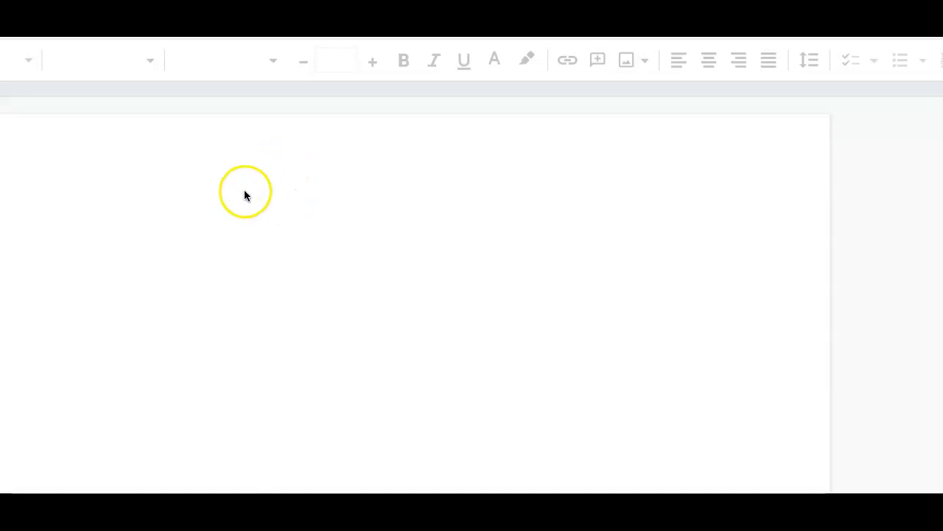
type("Bibliography Page")
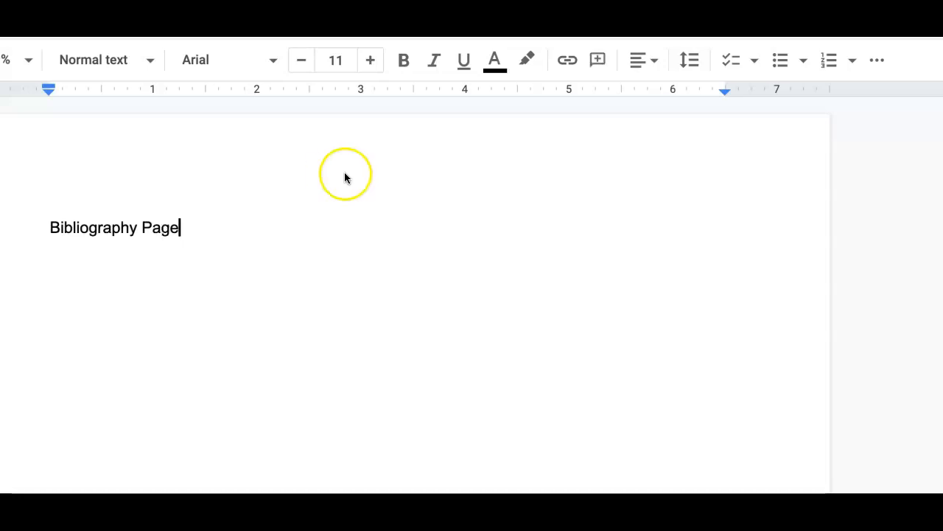
left_click(647, 65)
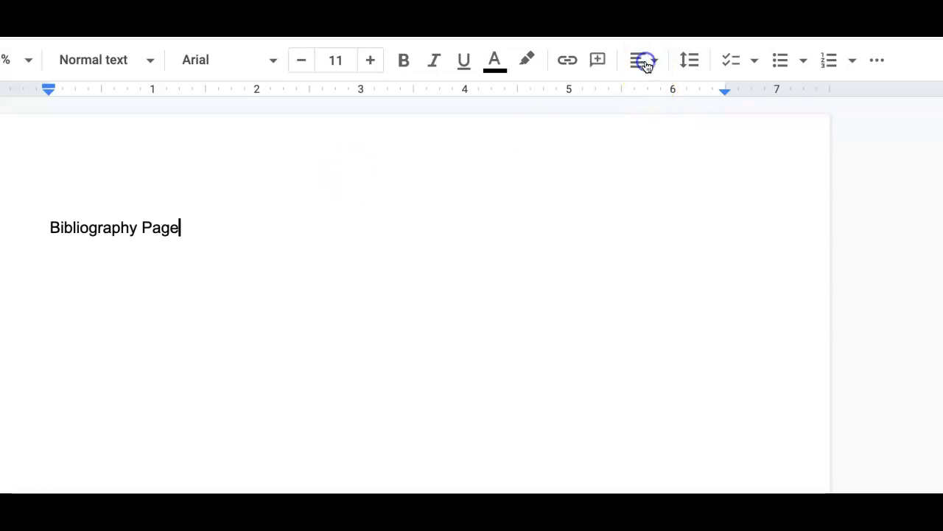
left_click(588, 100)
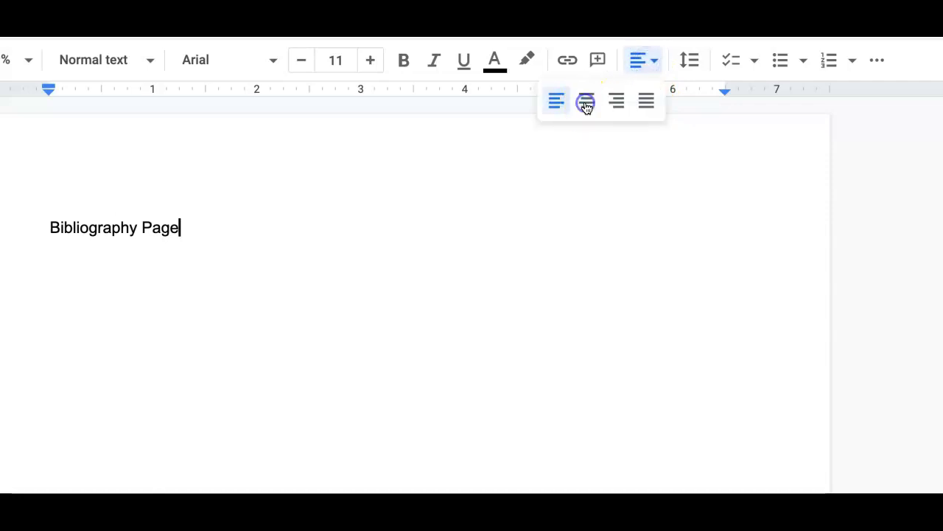
key("Return")
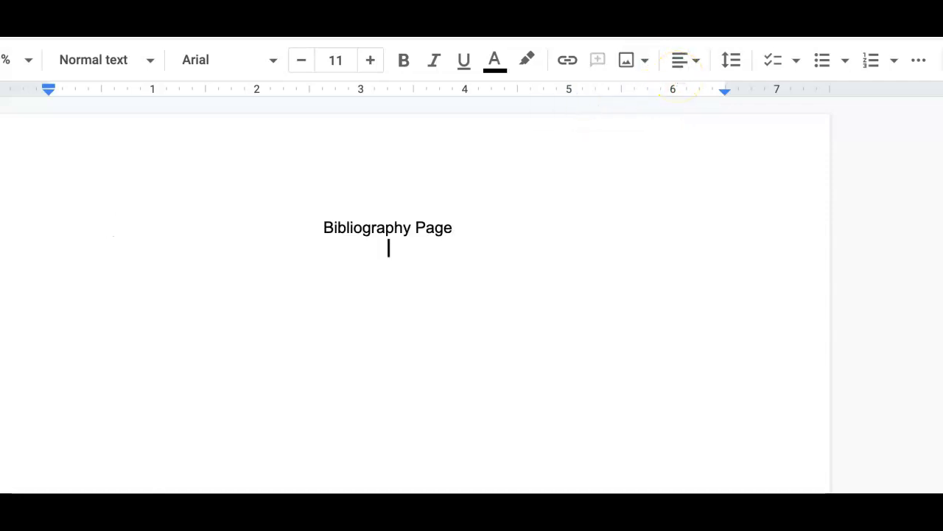
Step: Left-align the line below the heading, paste the copied reference there, and insert a blank line above it
left_click(681, 61)
left_click(594, 100)
key("ctrl+v")
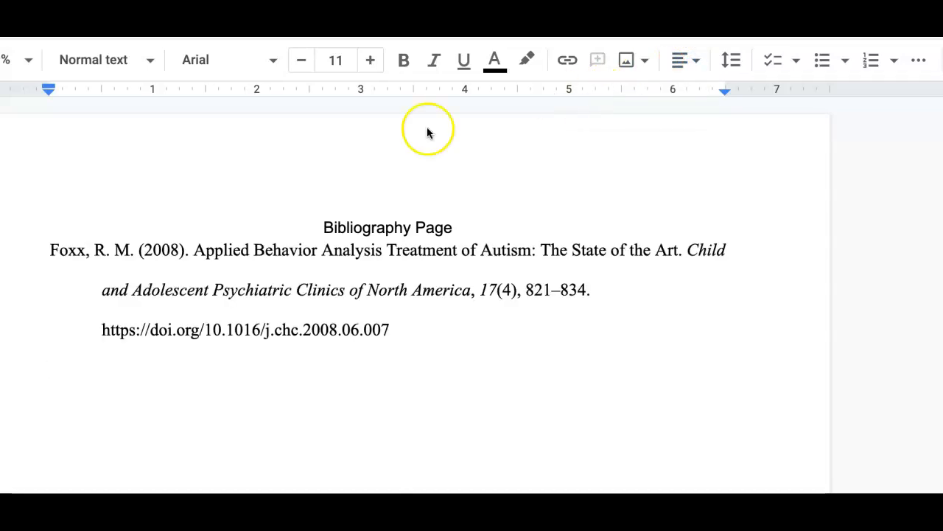
left_click(50, 252)
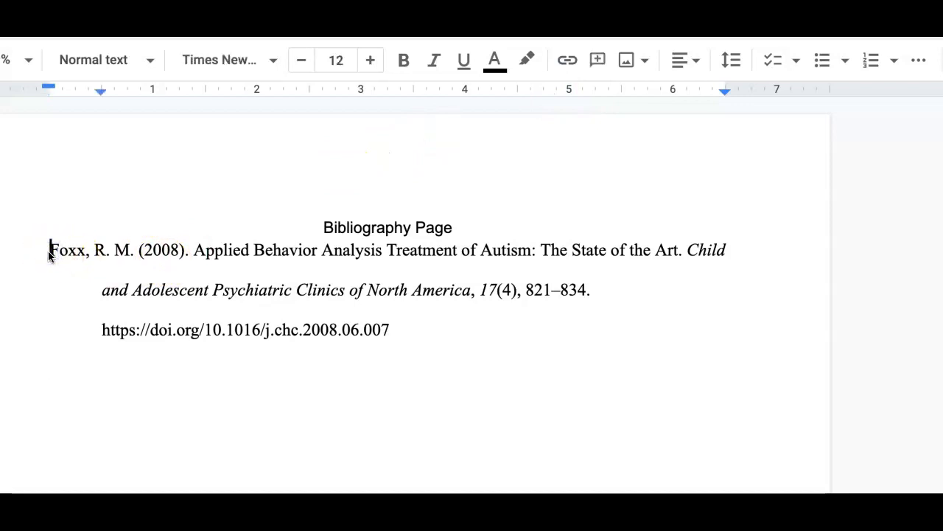
key("Return")
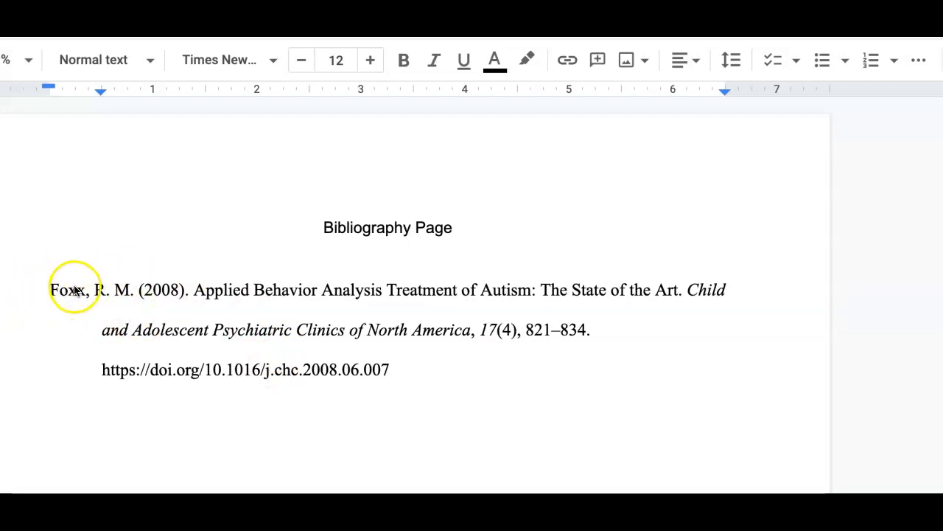
Step: Format the "Bibliography Page" heading in Times New Roman, size 12
left_click_drag(437, 225, 307, 226)
left_click(301, 274)
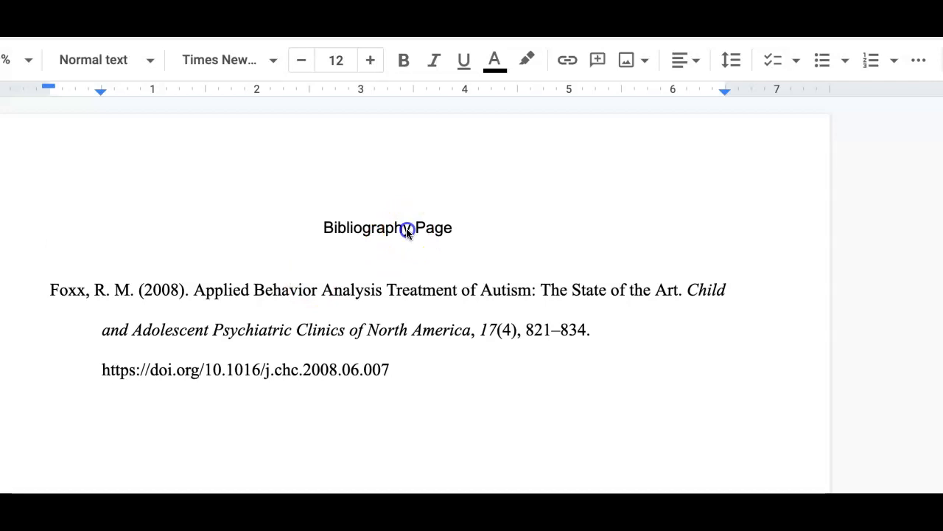
left_click_drag(466, 221, 316, 225)
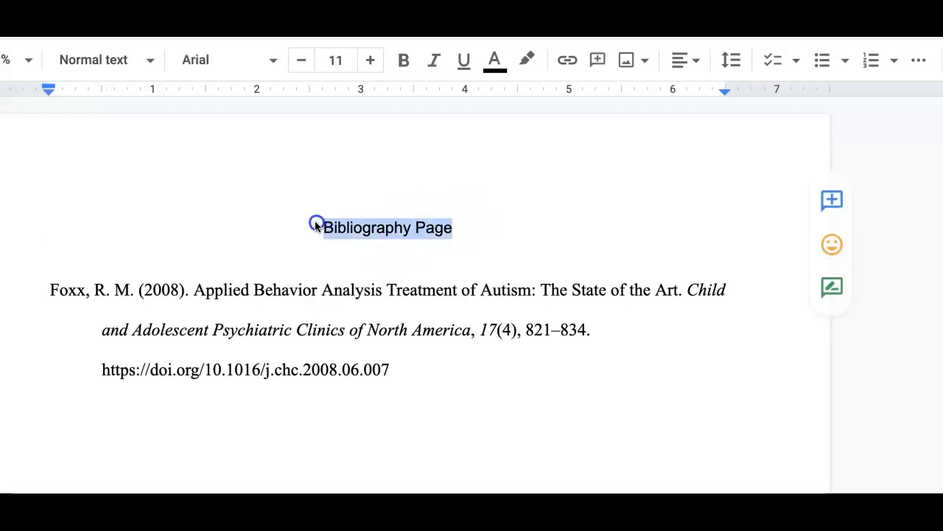
left_click(209, 63)
left_click(222, 226)
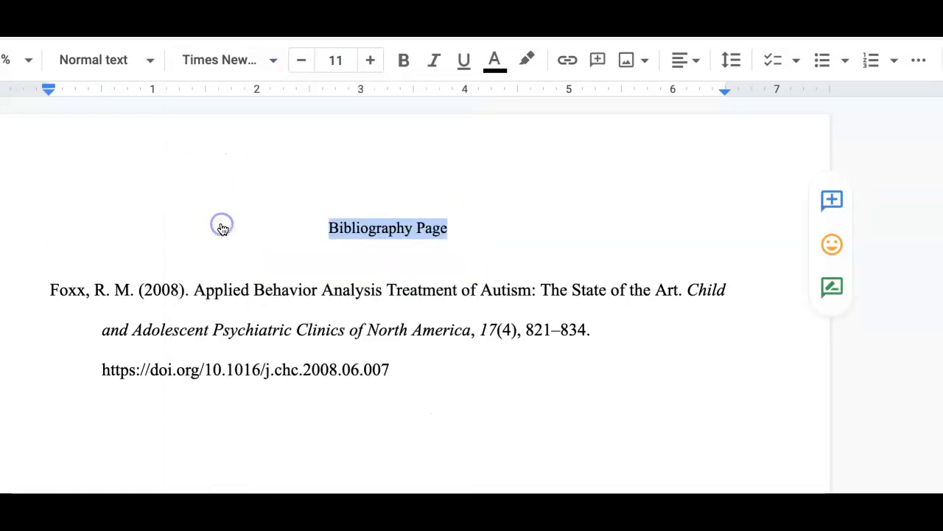
left_click(370, 60)
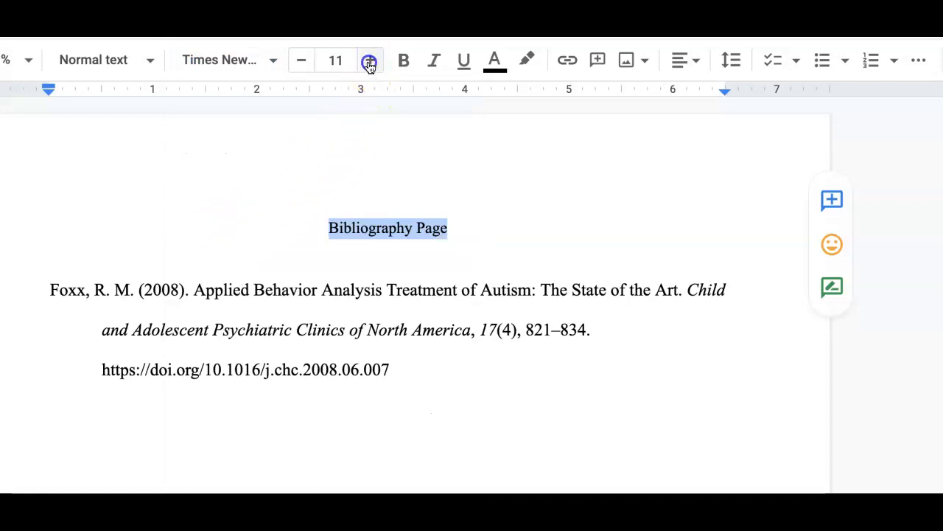
left_click(273, 208)
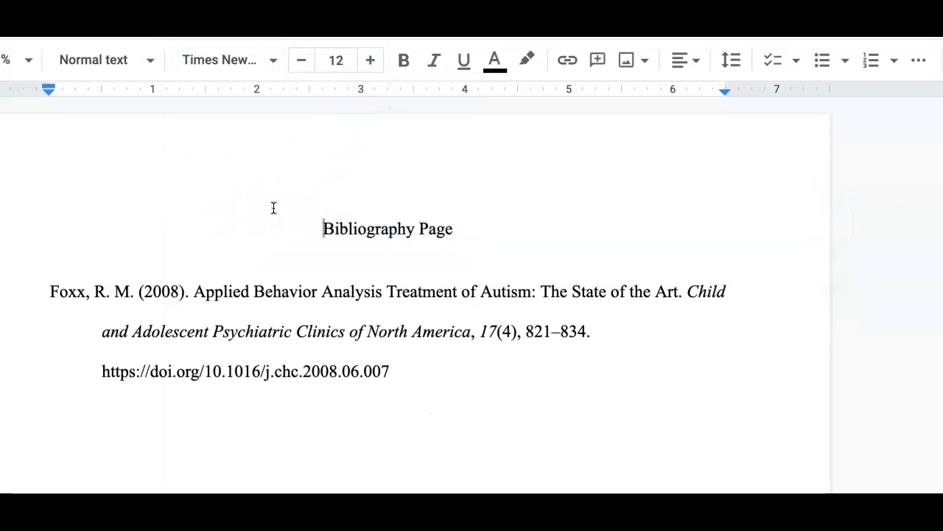
Step: Copy the APA citation of "A hundred years of Alzheimer's disease research" from PubMed and paste it on a new line below the first reference
left_click(388, 383)
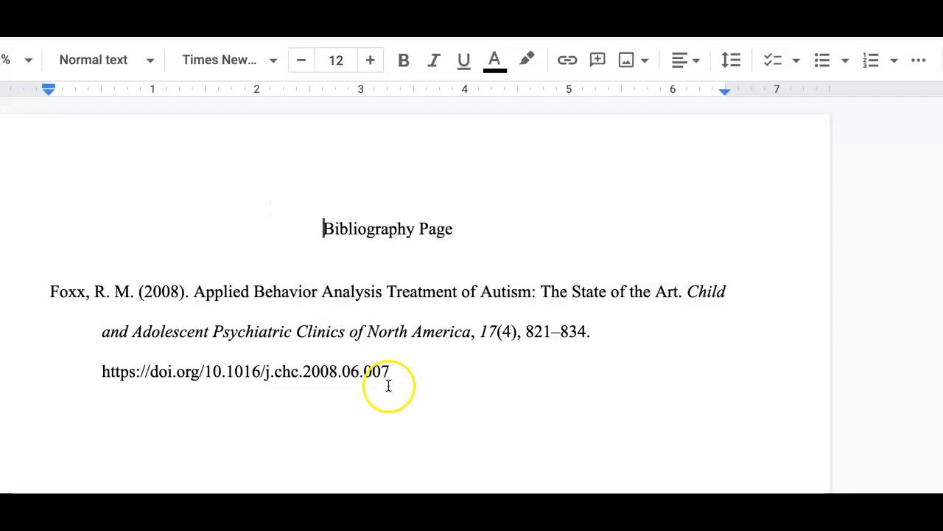
key("Return")
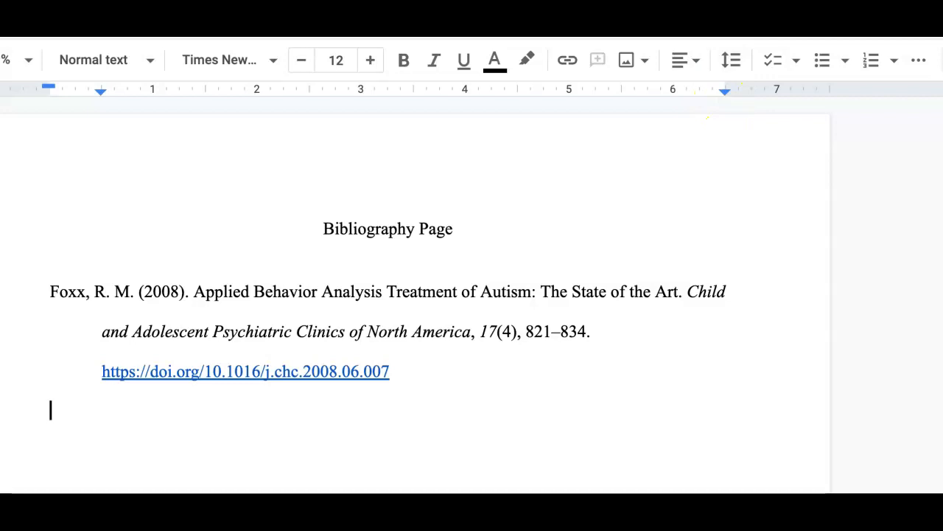
key("ctrl+Tab")
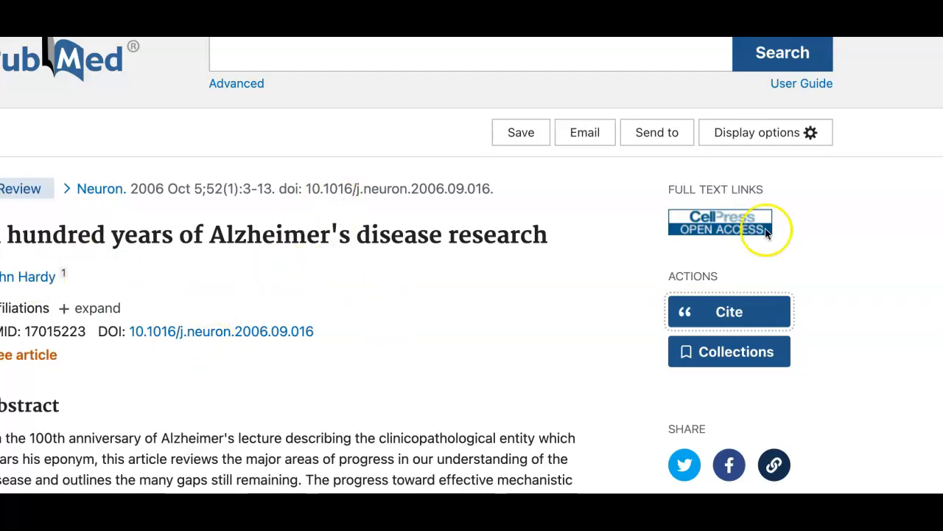
left_click(729, 312)
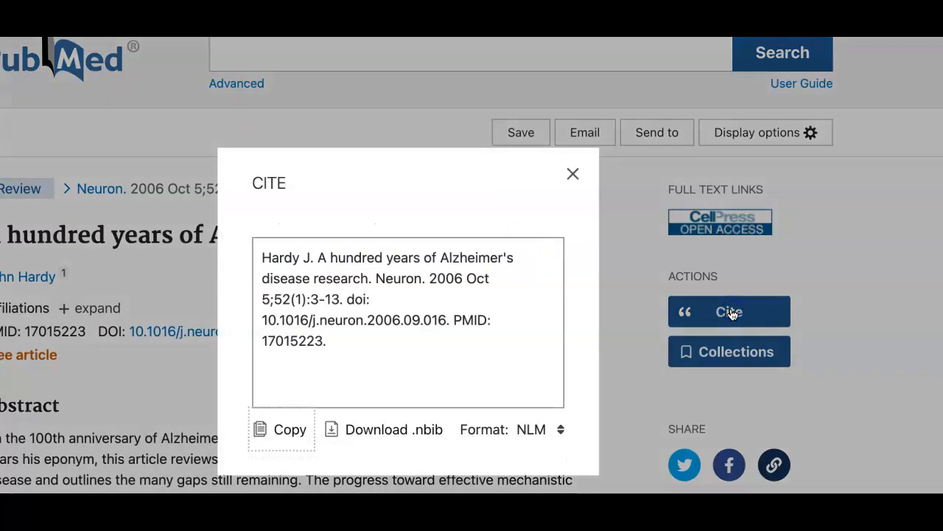
left_click(280, 433)
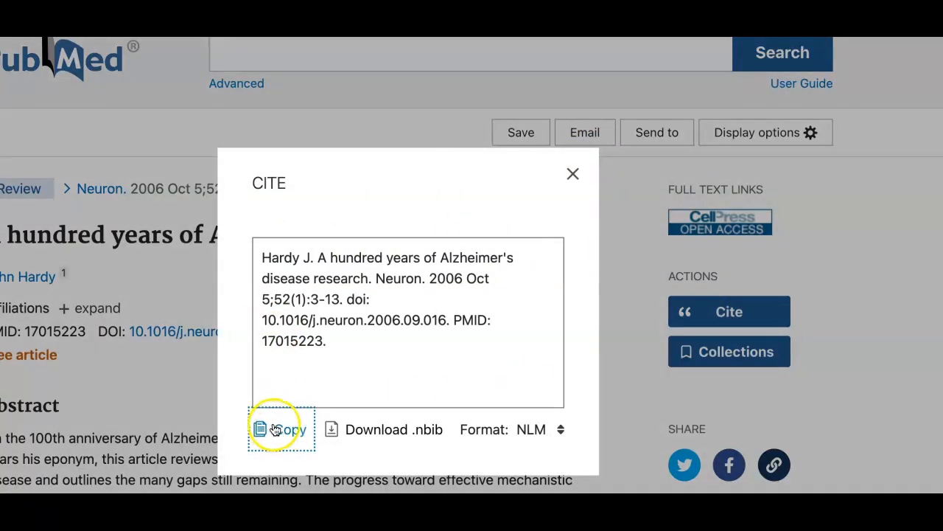
left_click(560, 434)
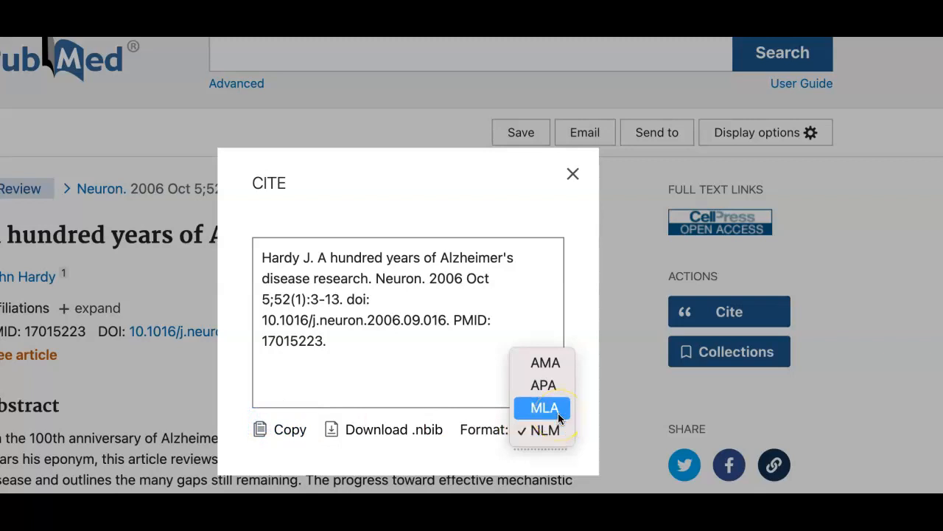
left_click(554, 387)
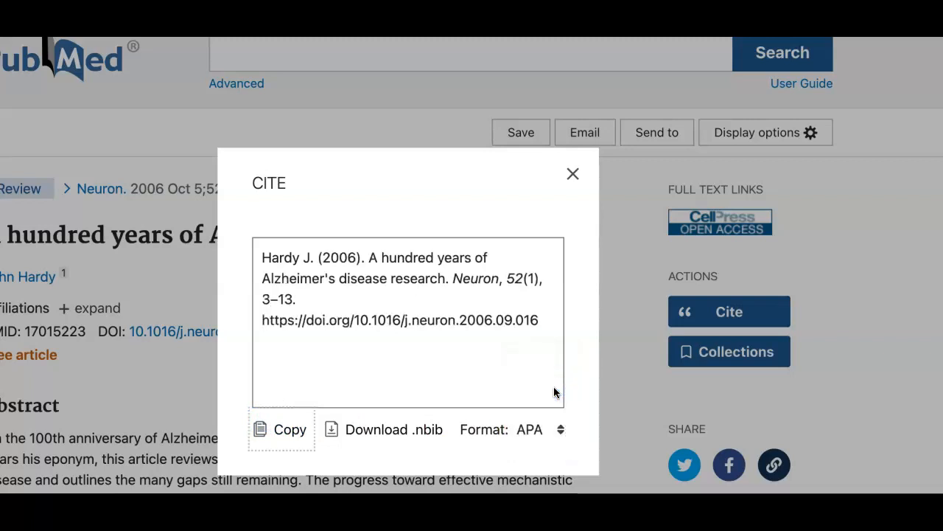
left_click(290, 433)
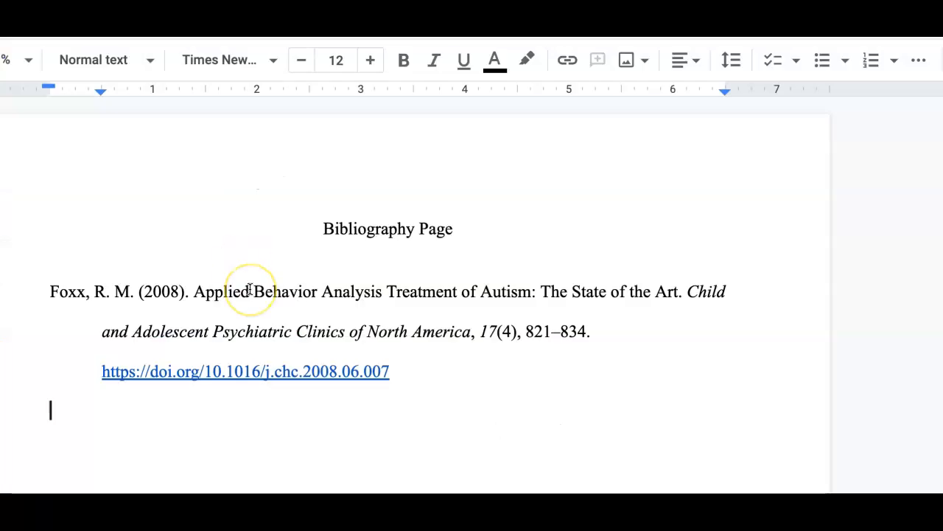
key("ctrl+v")
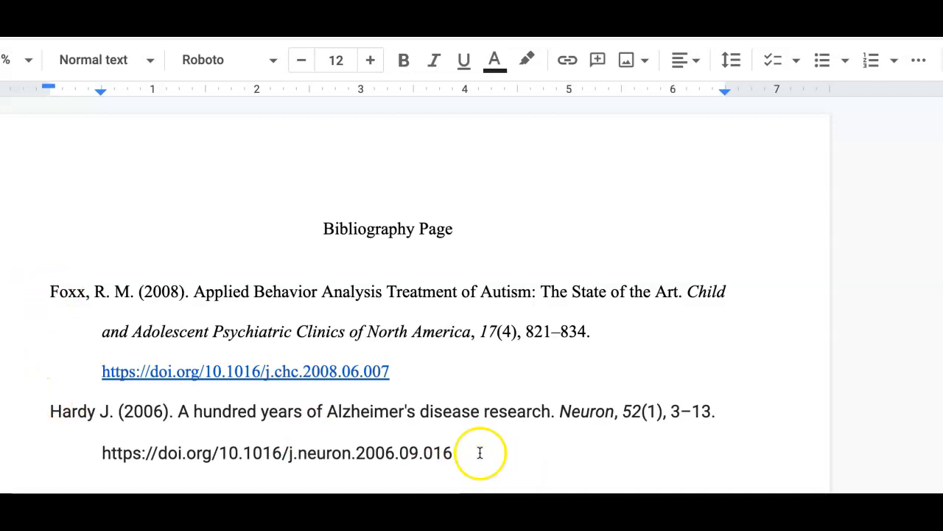
Step: Set the heading and both references to Times New Roman, size 12, and start a new line after the last reference
left_click_drag(480, 453, 265, 126)
left_click(263, 65)
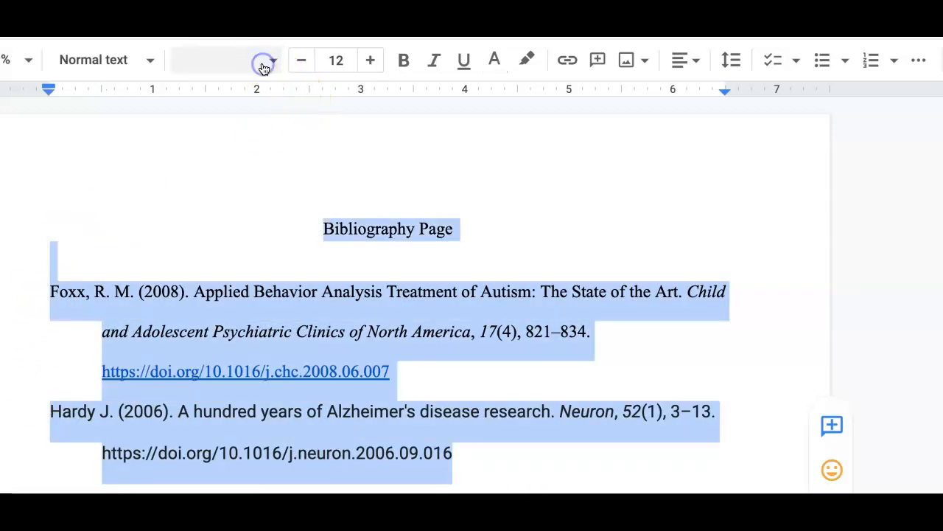
left_click(263, 186)
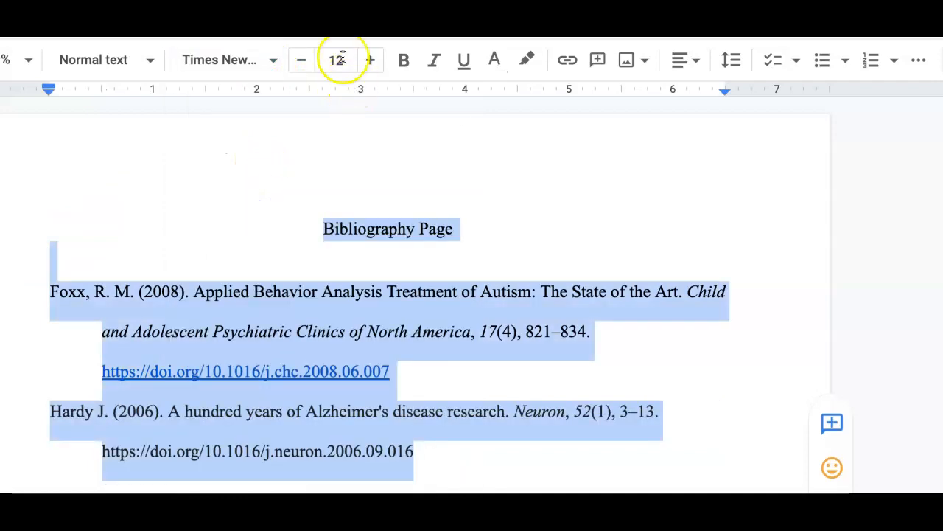
left_click(336, 60)
left_click(337, 235)
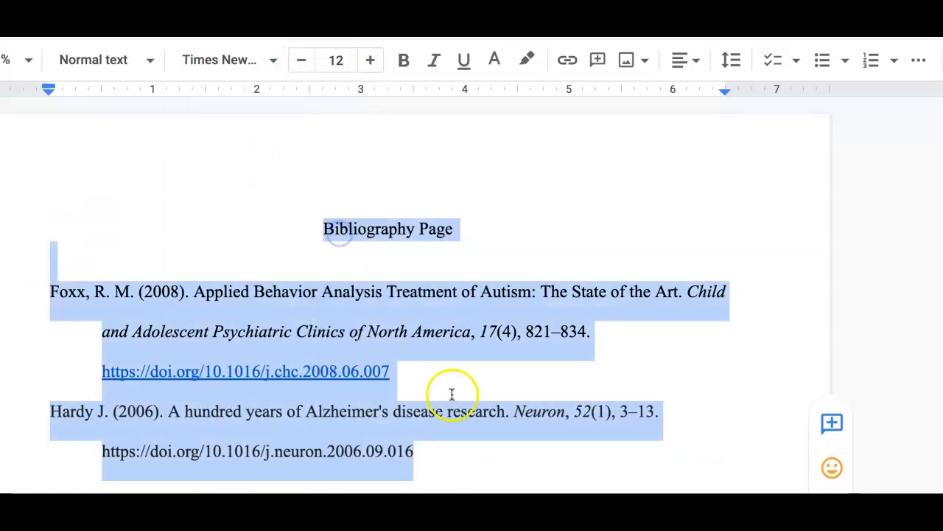
left_click(439, 444)
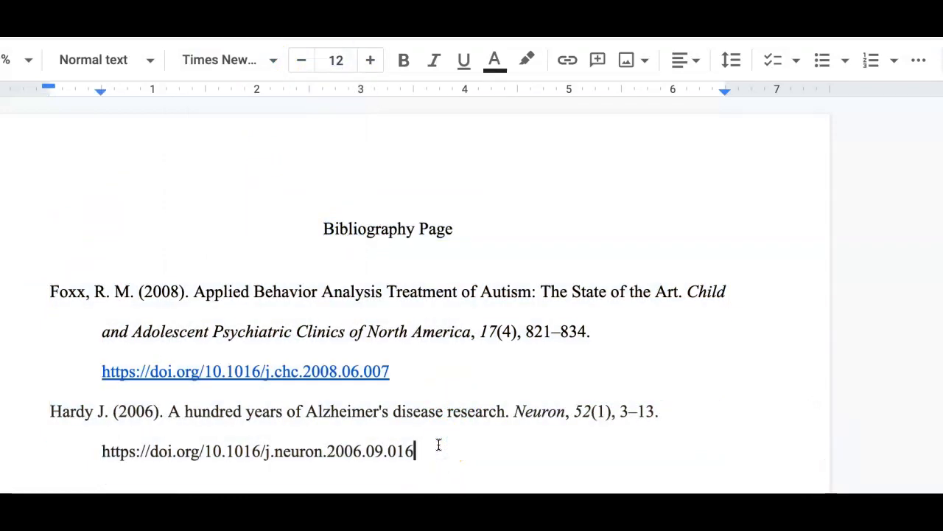
key("Return")
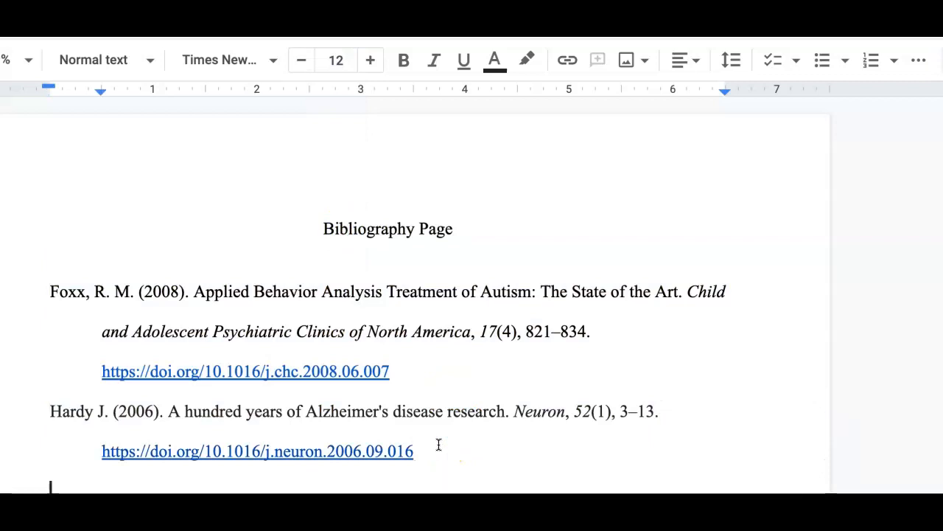
Step: Revisit the MyBib reference list, return to the PubMed article on Alzheimer's disease research, and close its citation window
left_click(831, 359)
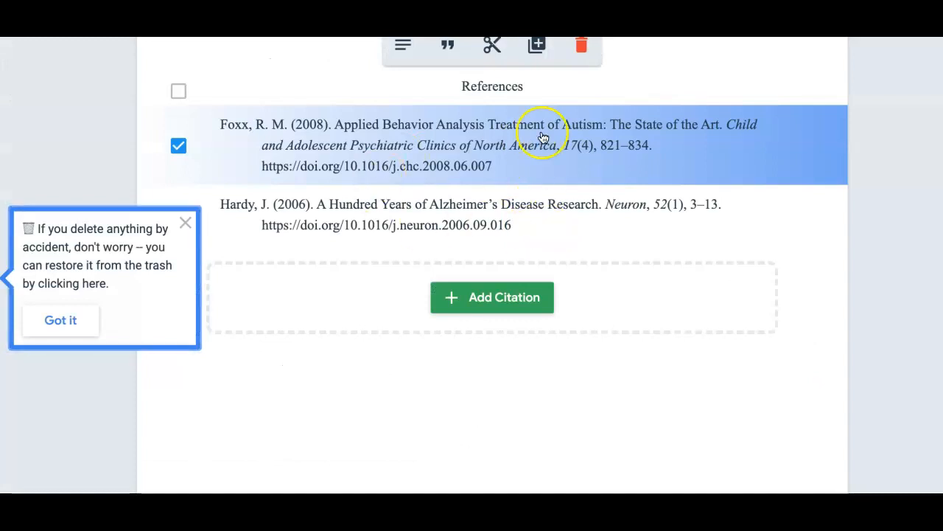
left_click(457, 153)
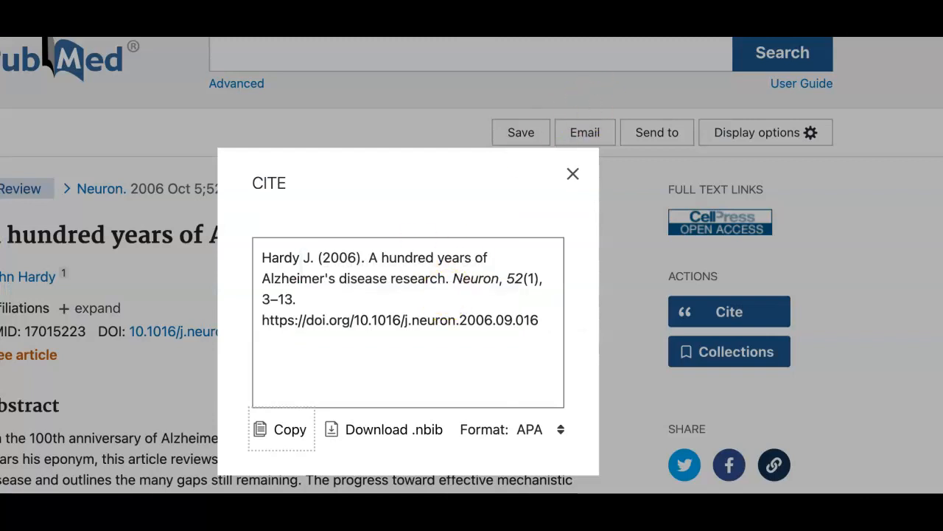
left_click(573, 176)
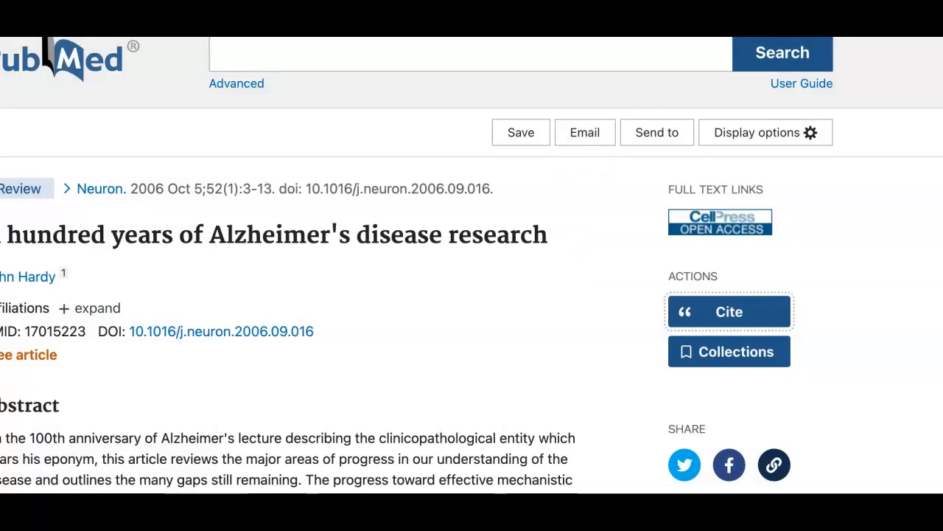
scroll(472, 265, "up", 2)
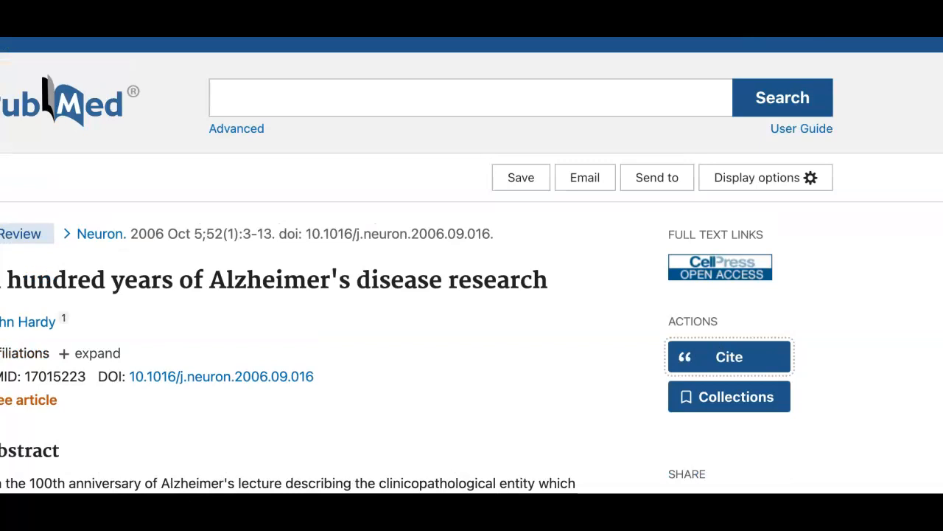